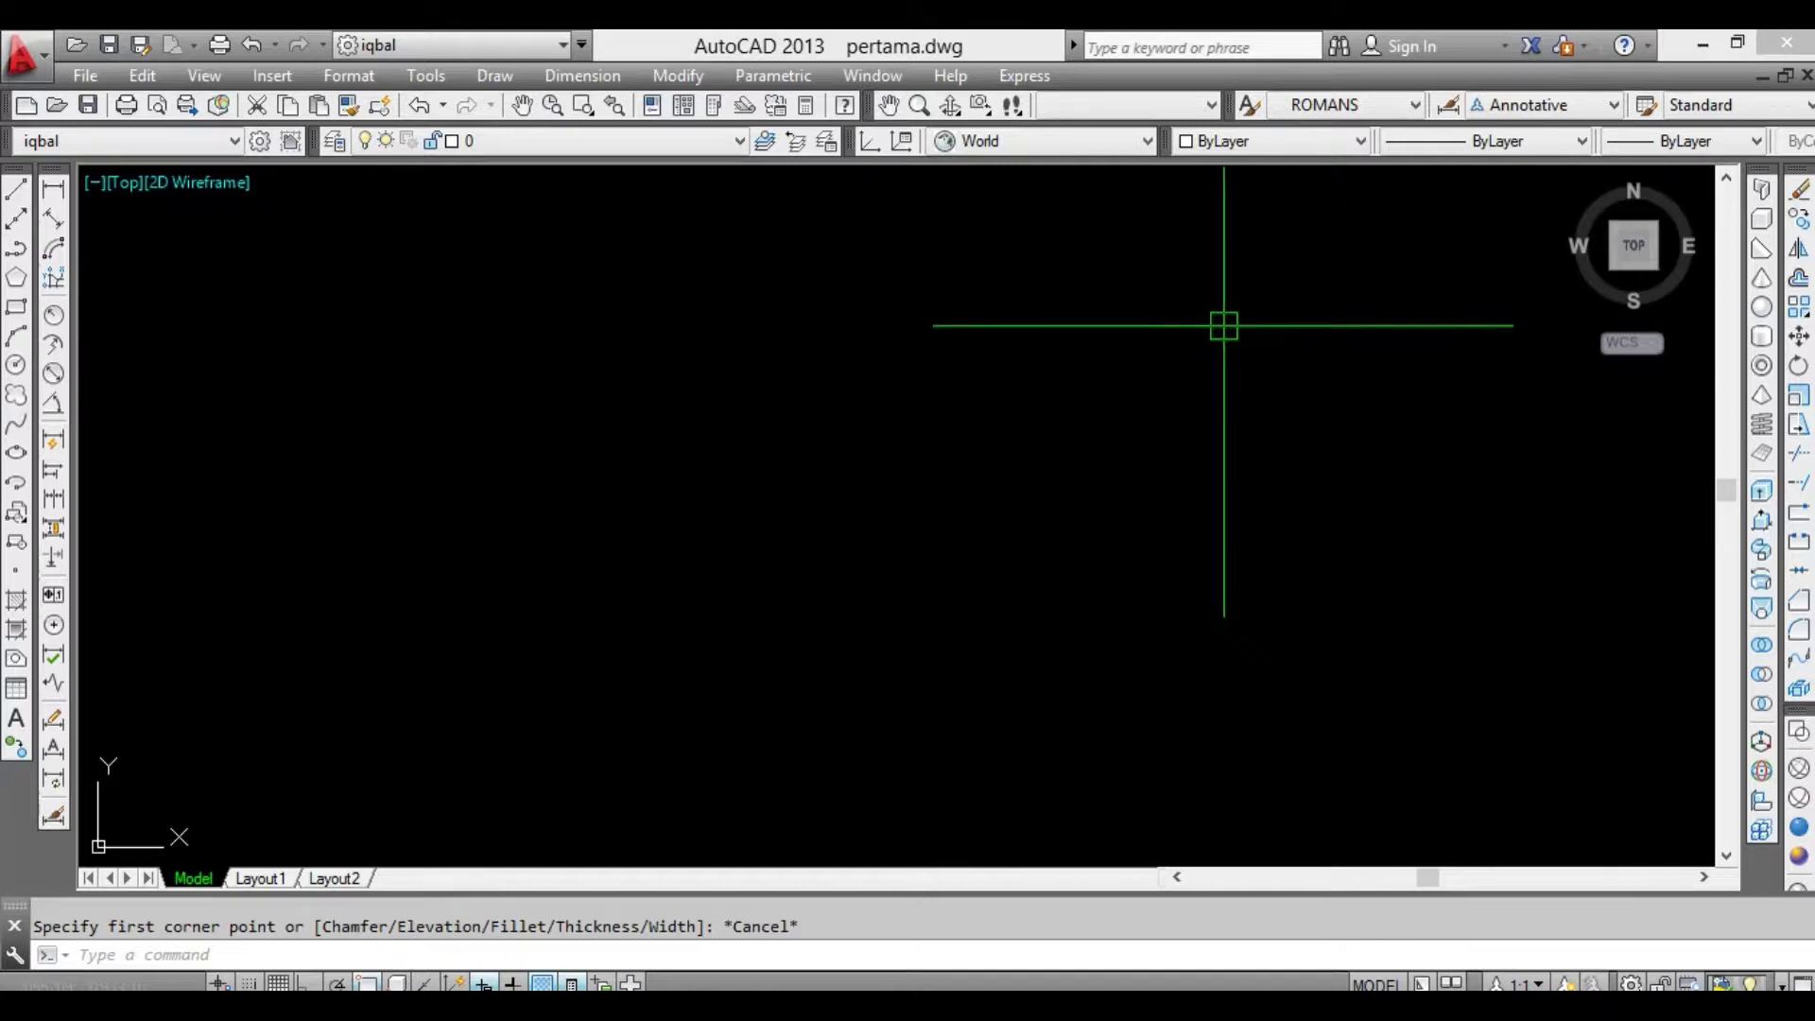
- Undo the previous action and start the Fillet command with F
key(ctrl+z)
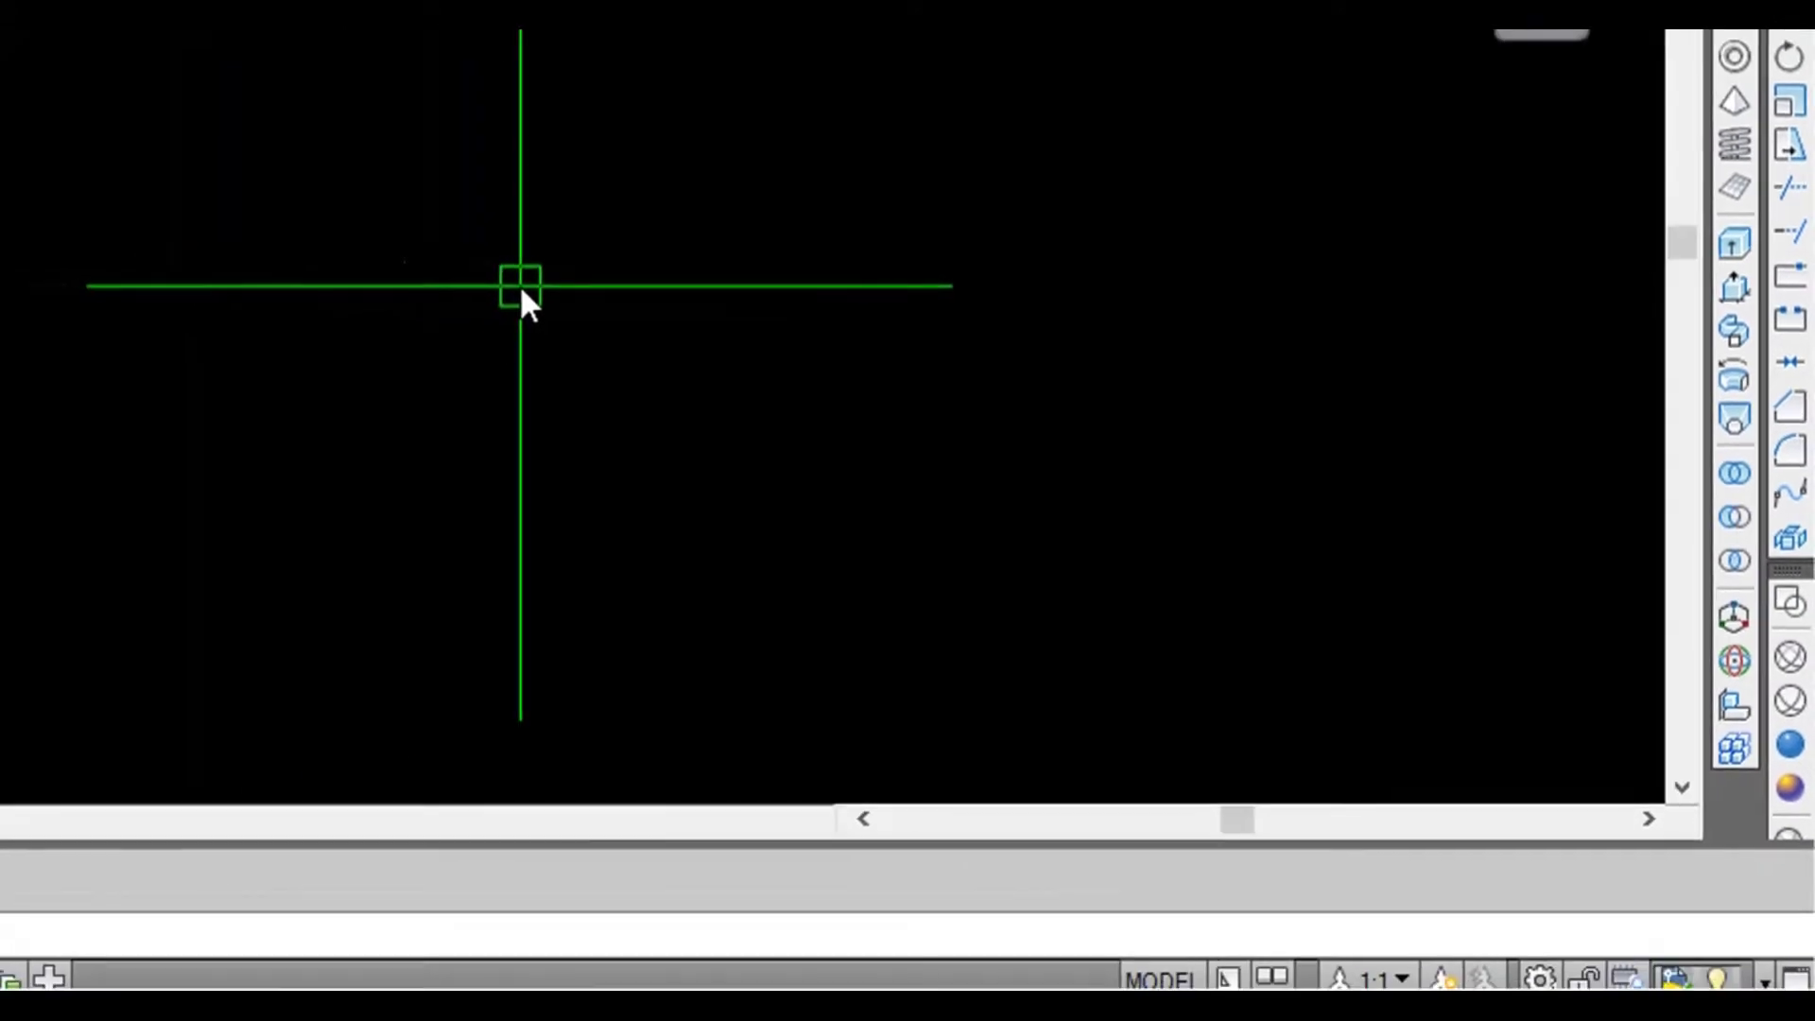
text(F)
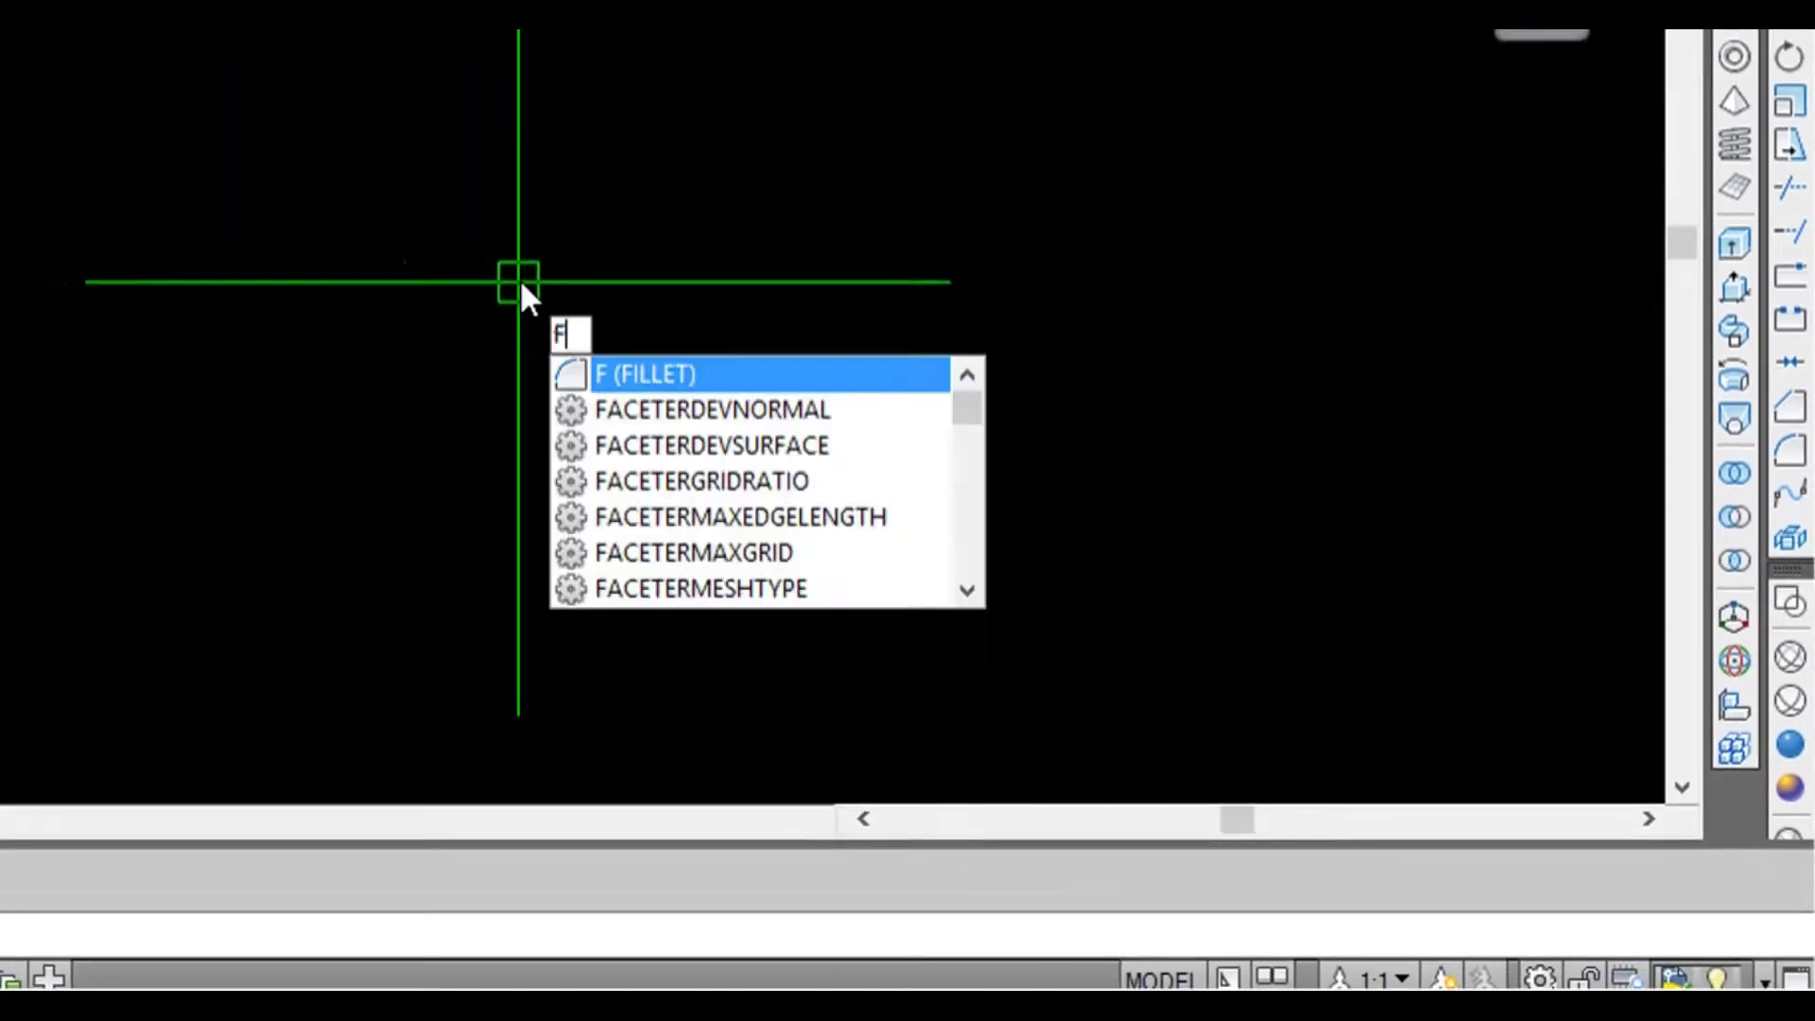
key(Return)
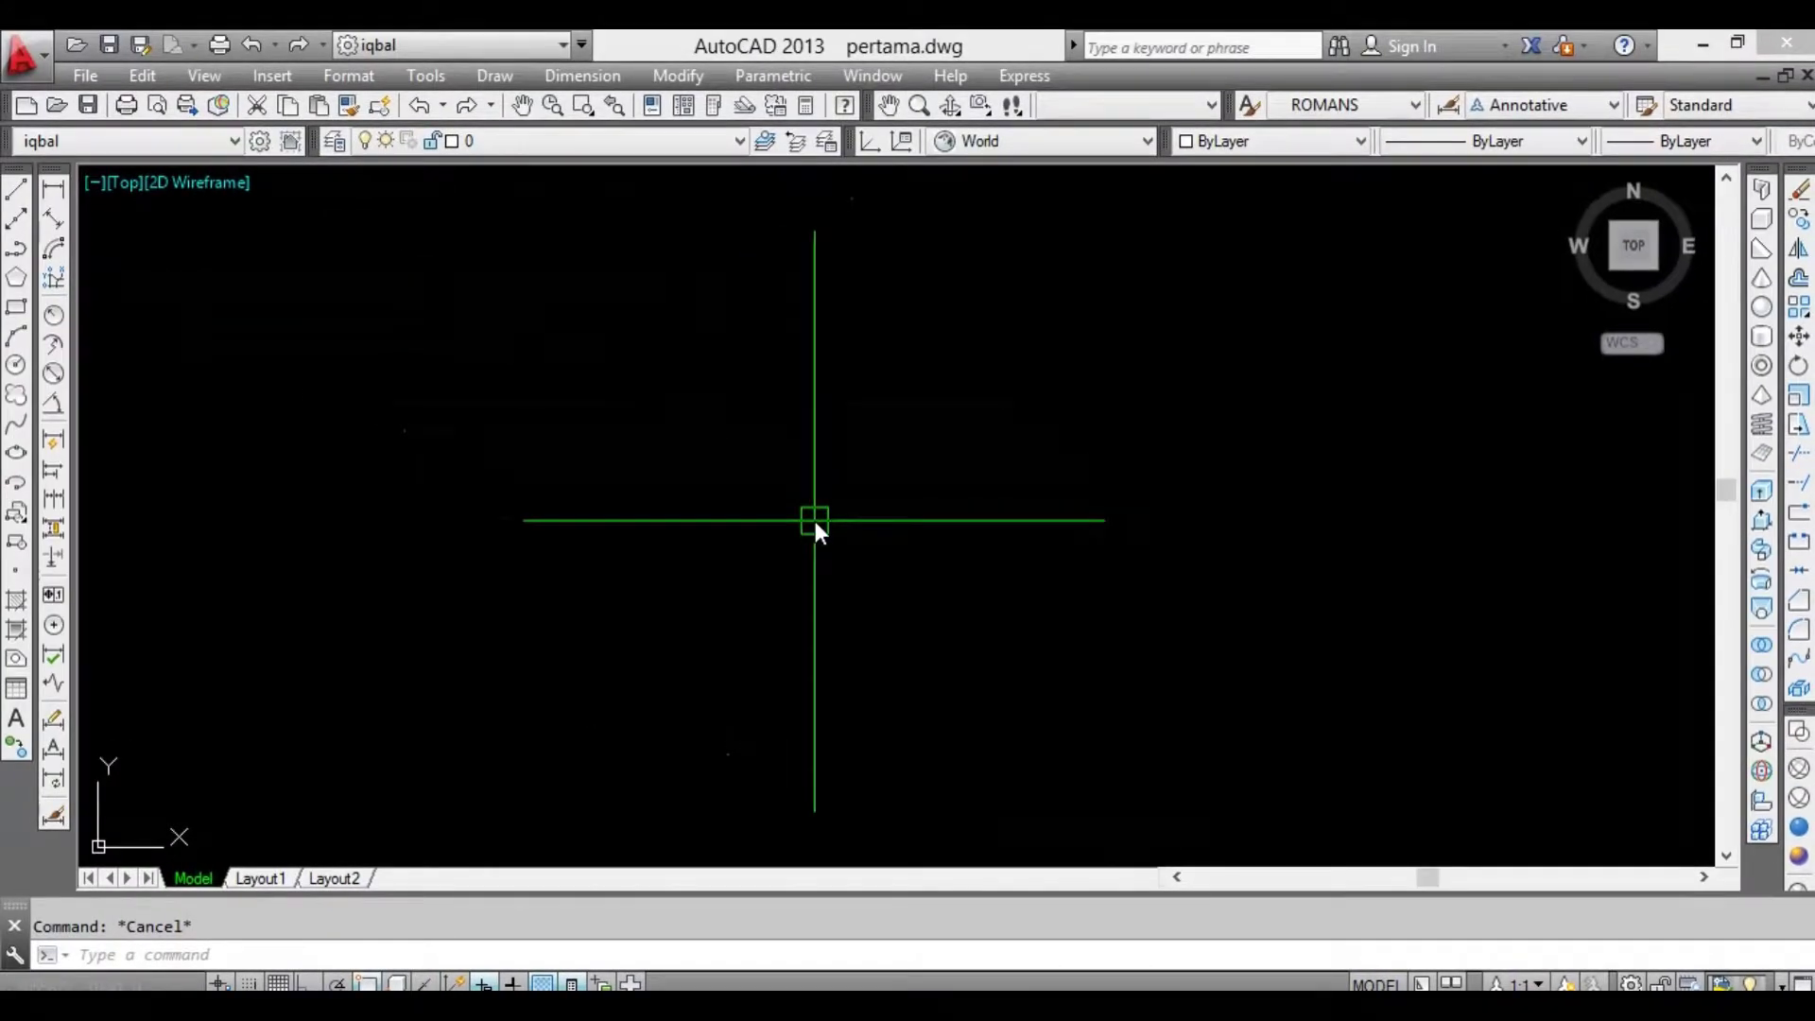
- Draw a 300 × 500 rectangle with RECTANG and pan it into view
text(rec)
key(Return)
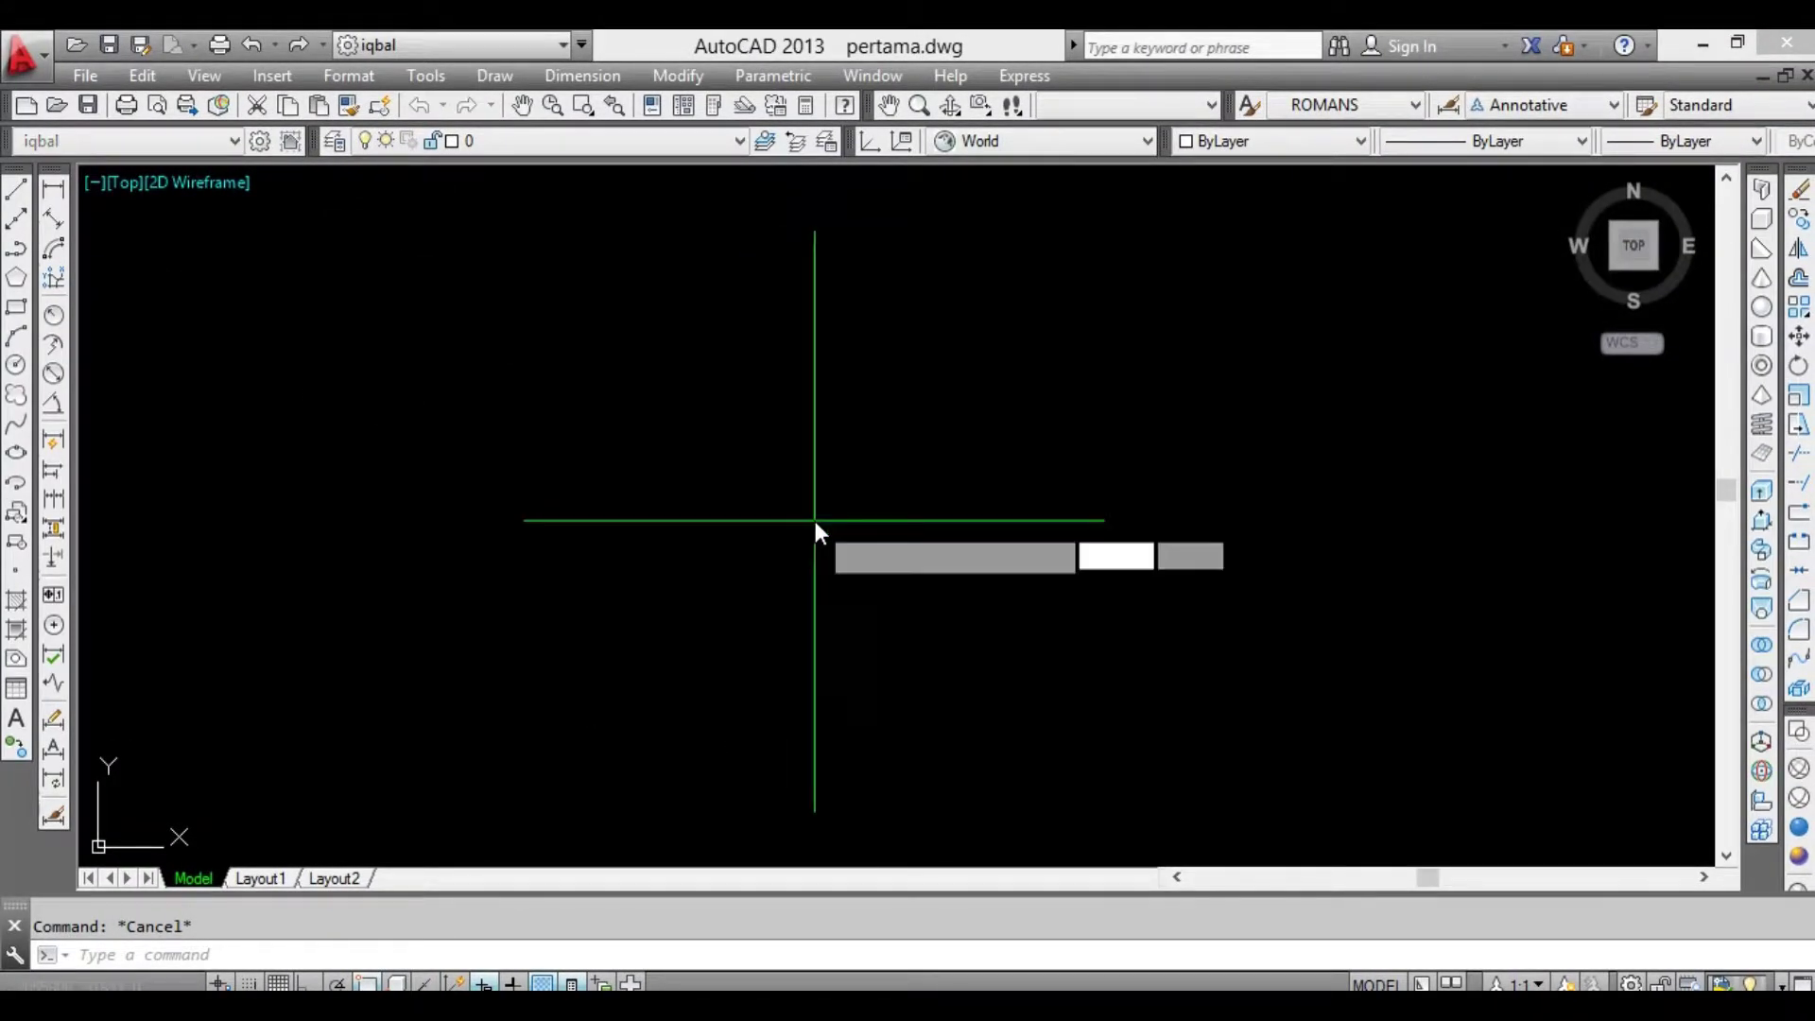
click(790, 666)
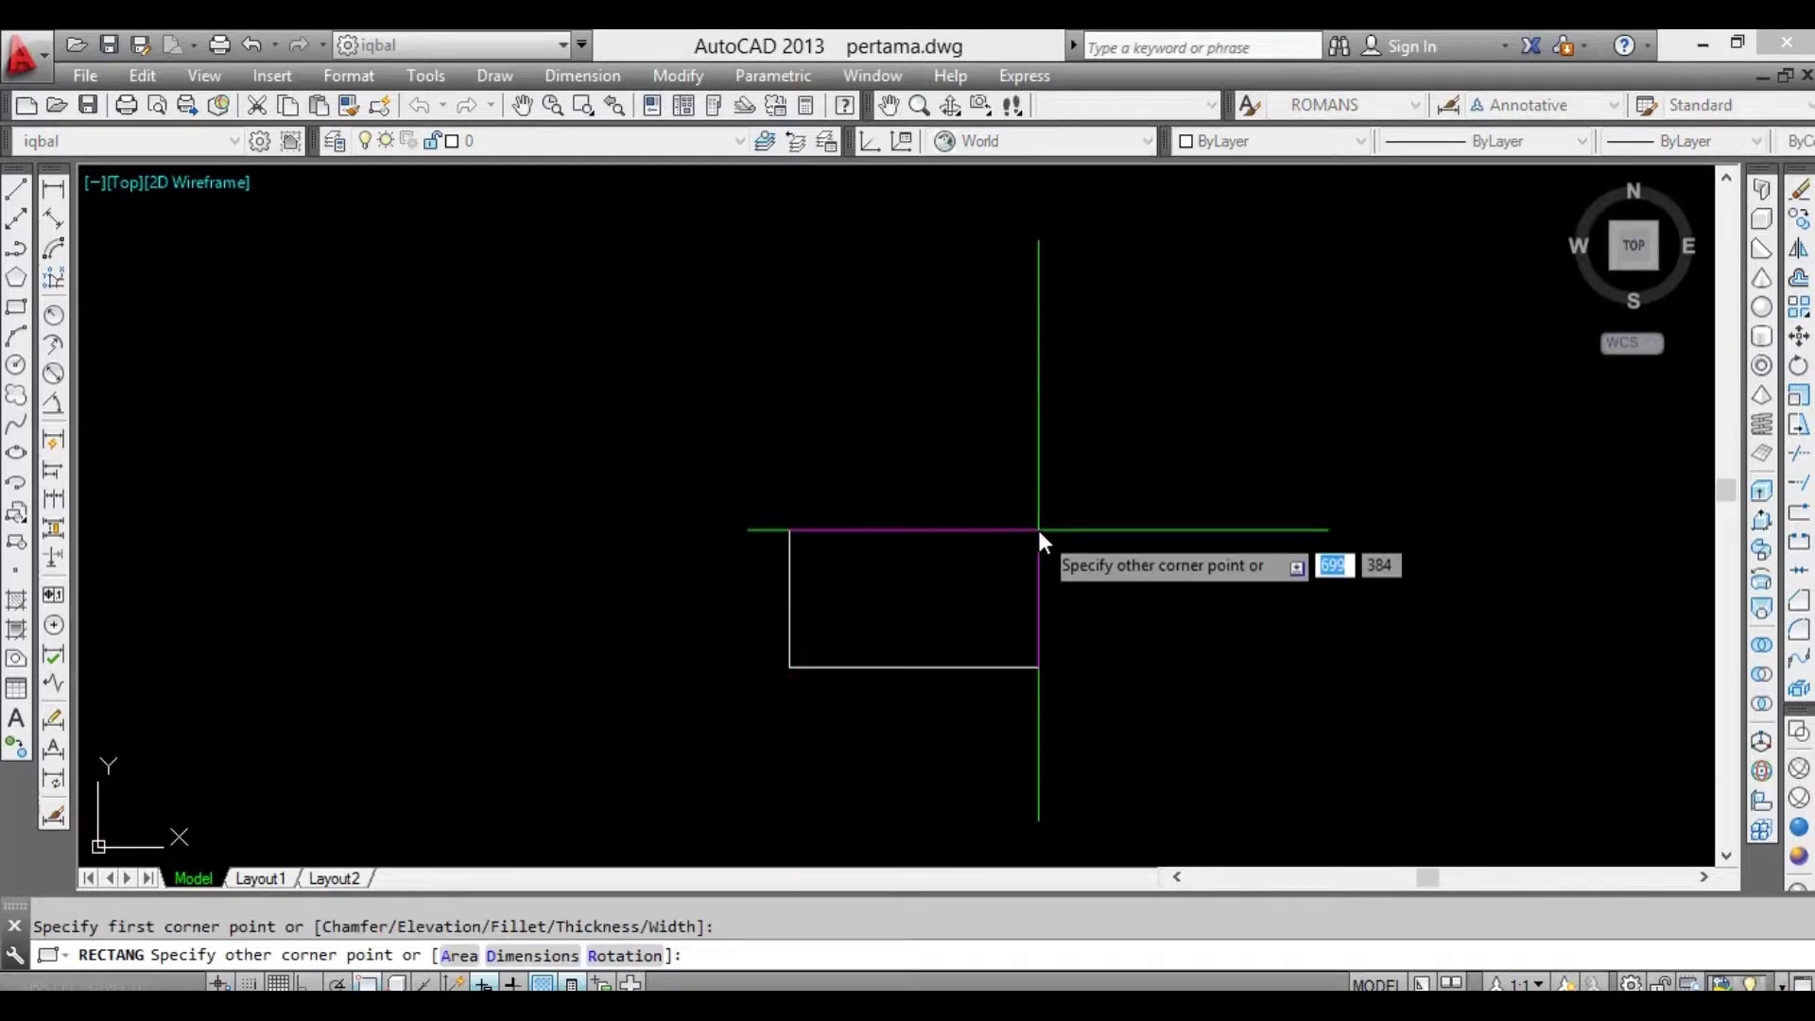
text(300)
key(Tab)
text(500)
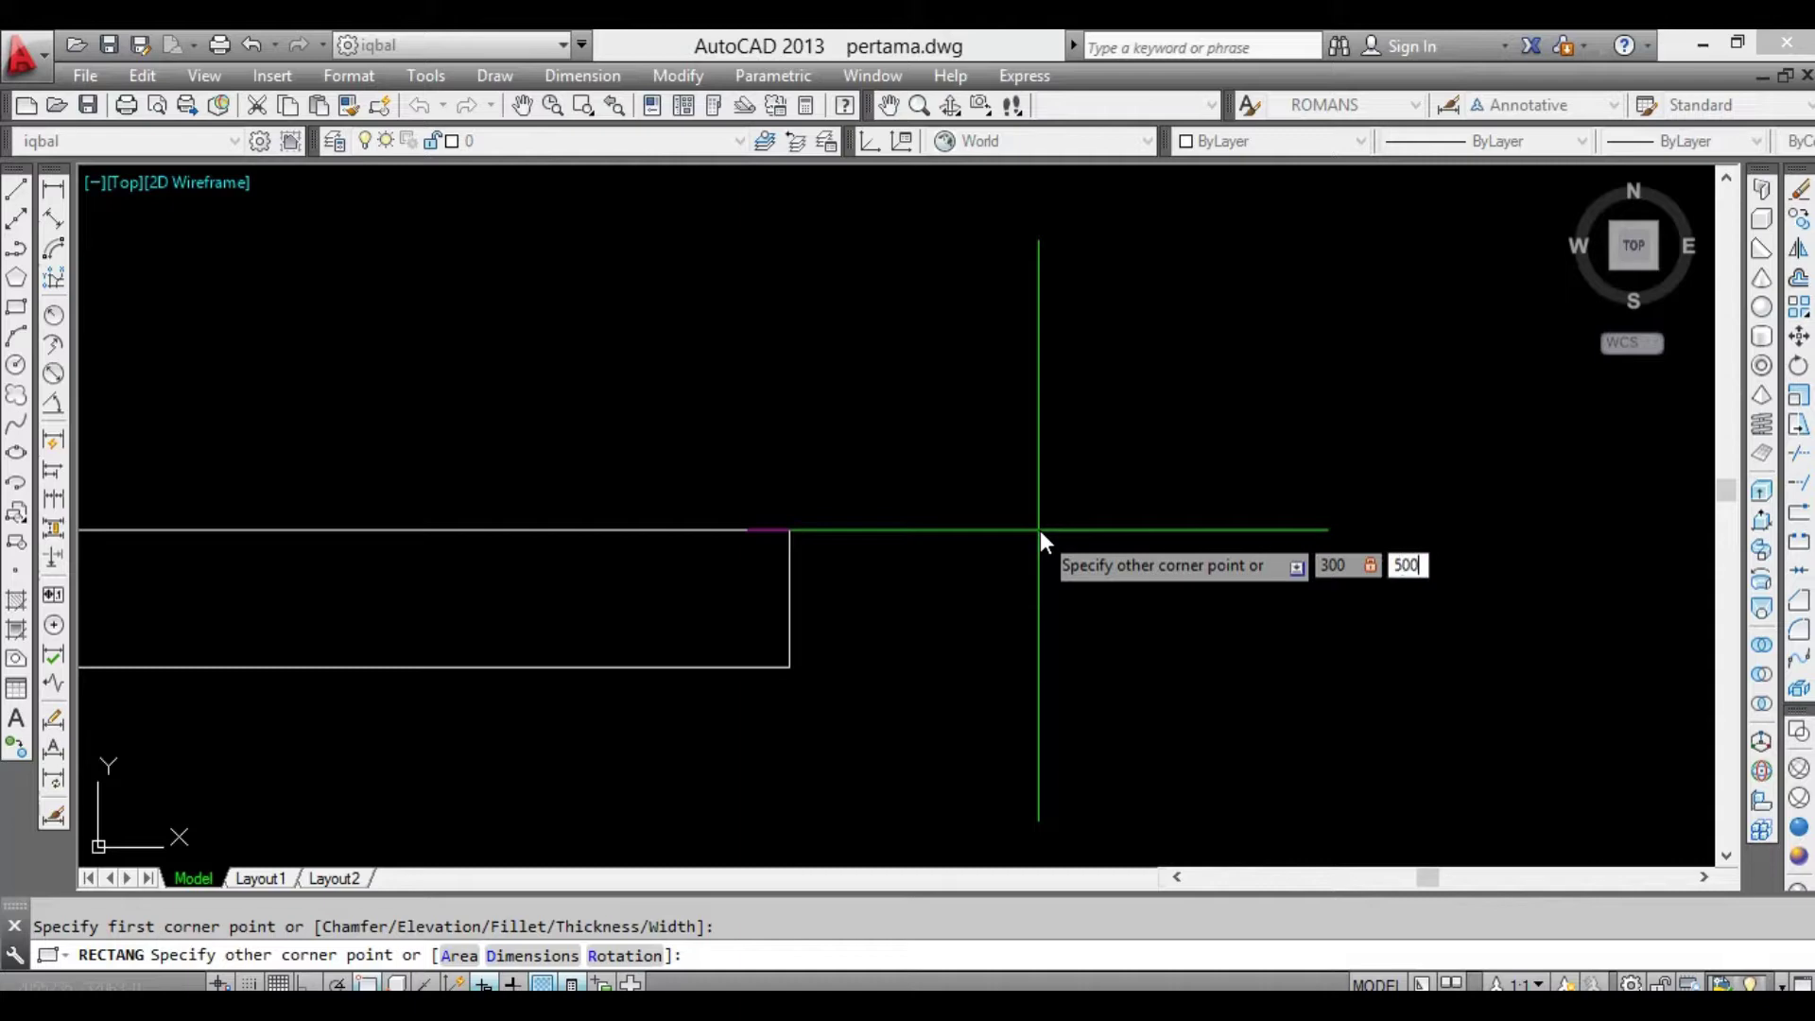
key(Return)
scroll(862, 545, up, 2)
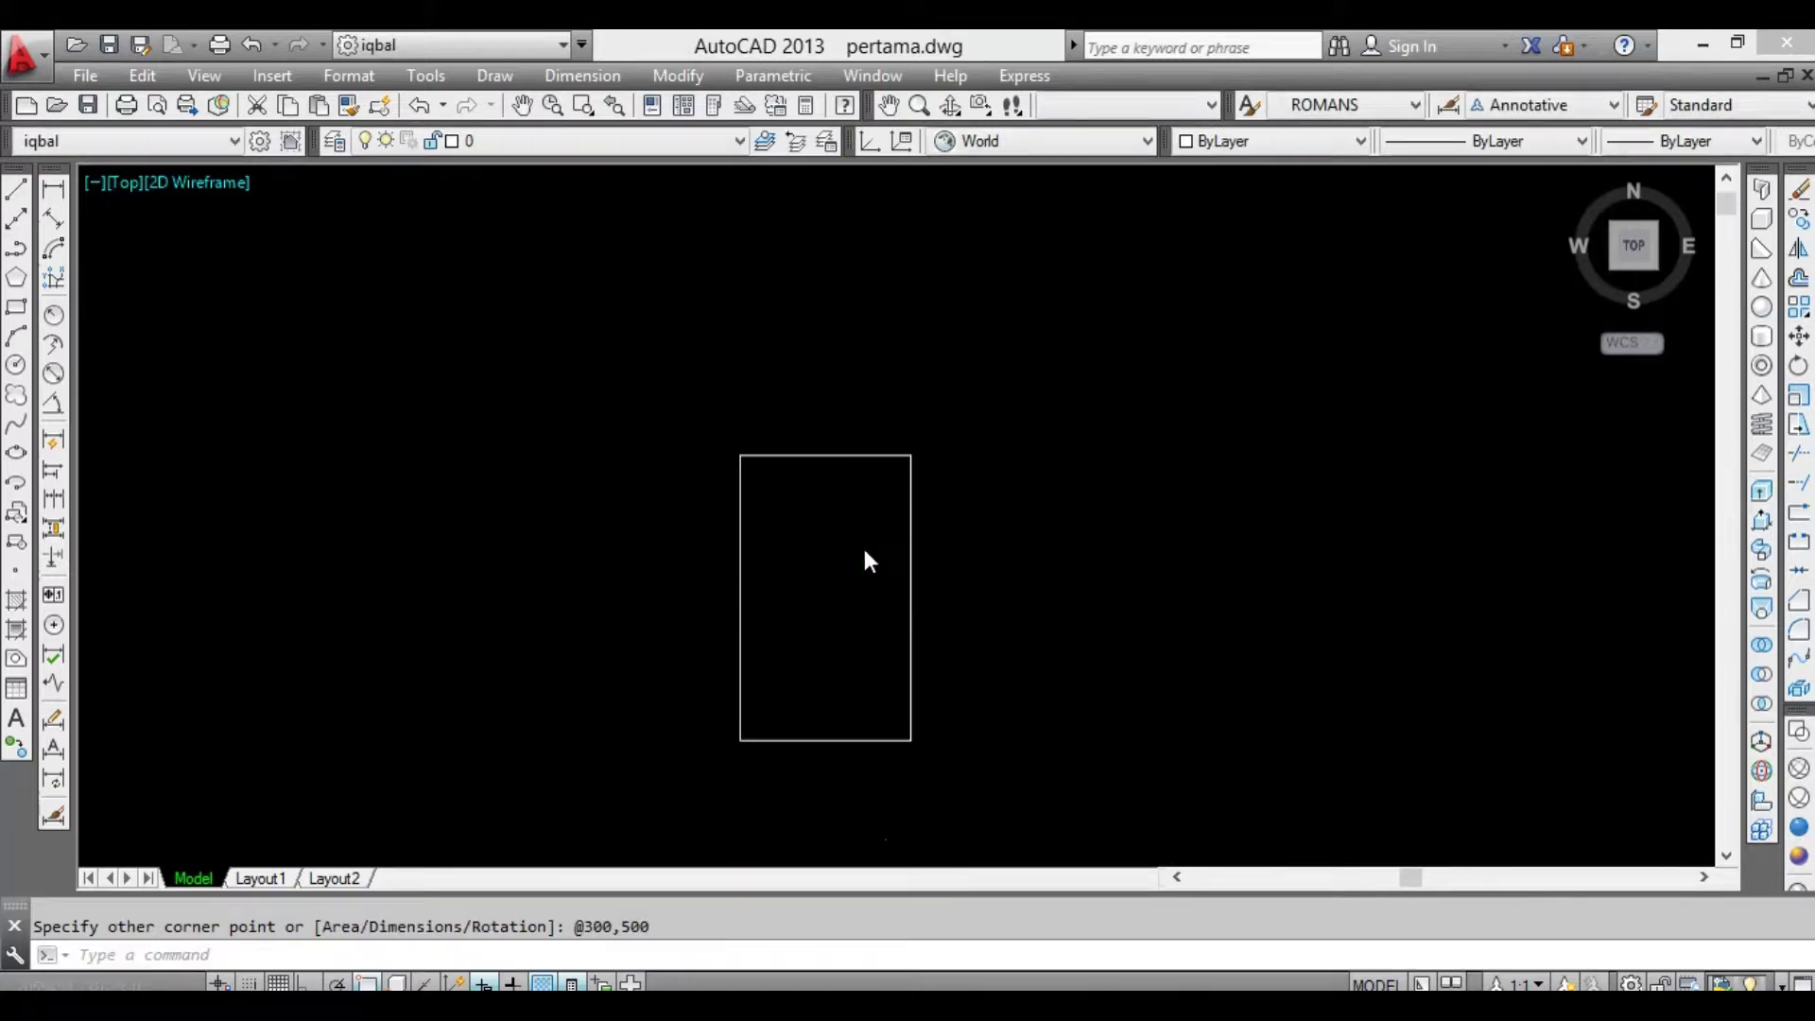
scroll(865, 549, up, 2)
scroll(868, 550, down, 4)
middle_drag(868, 550, 863, 499)
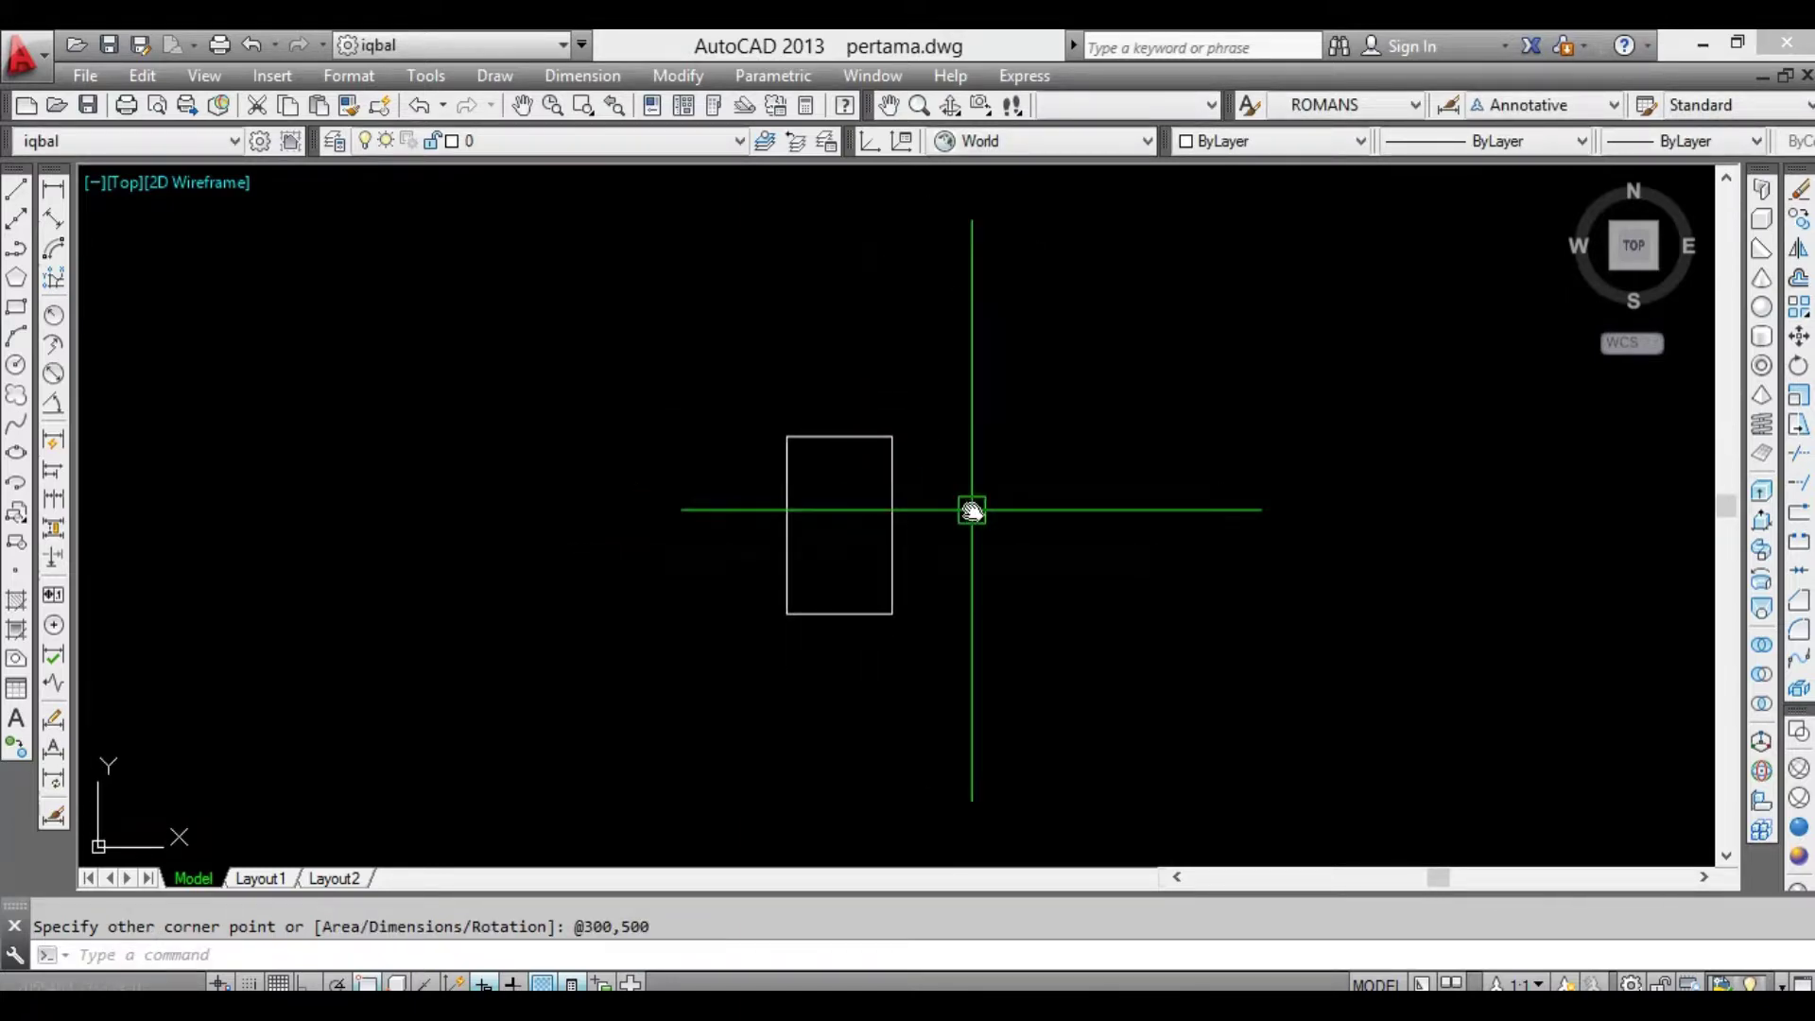
- Set the fillet radius to 30 and round the corner between the right and top edges
text(f)
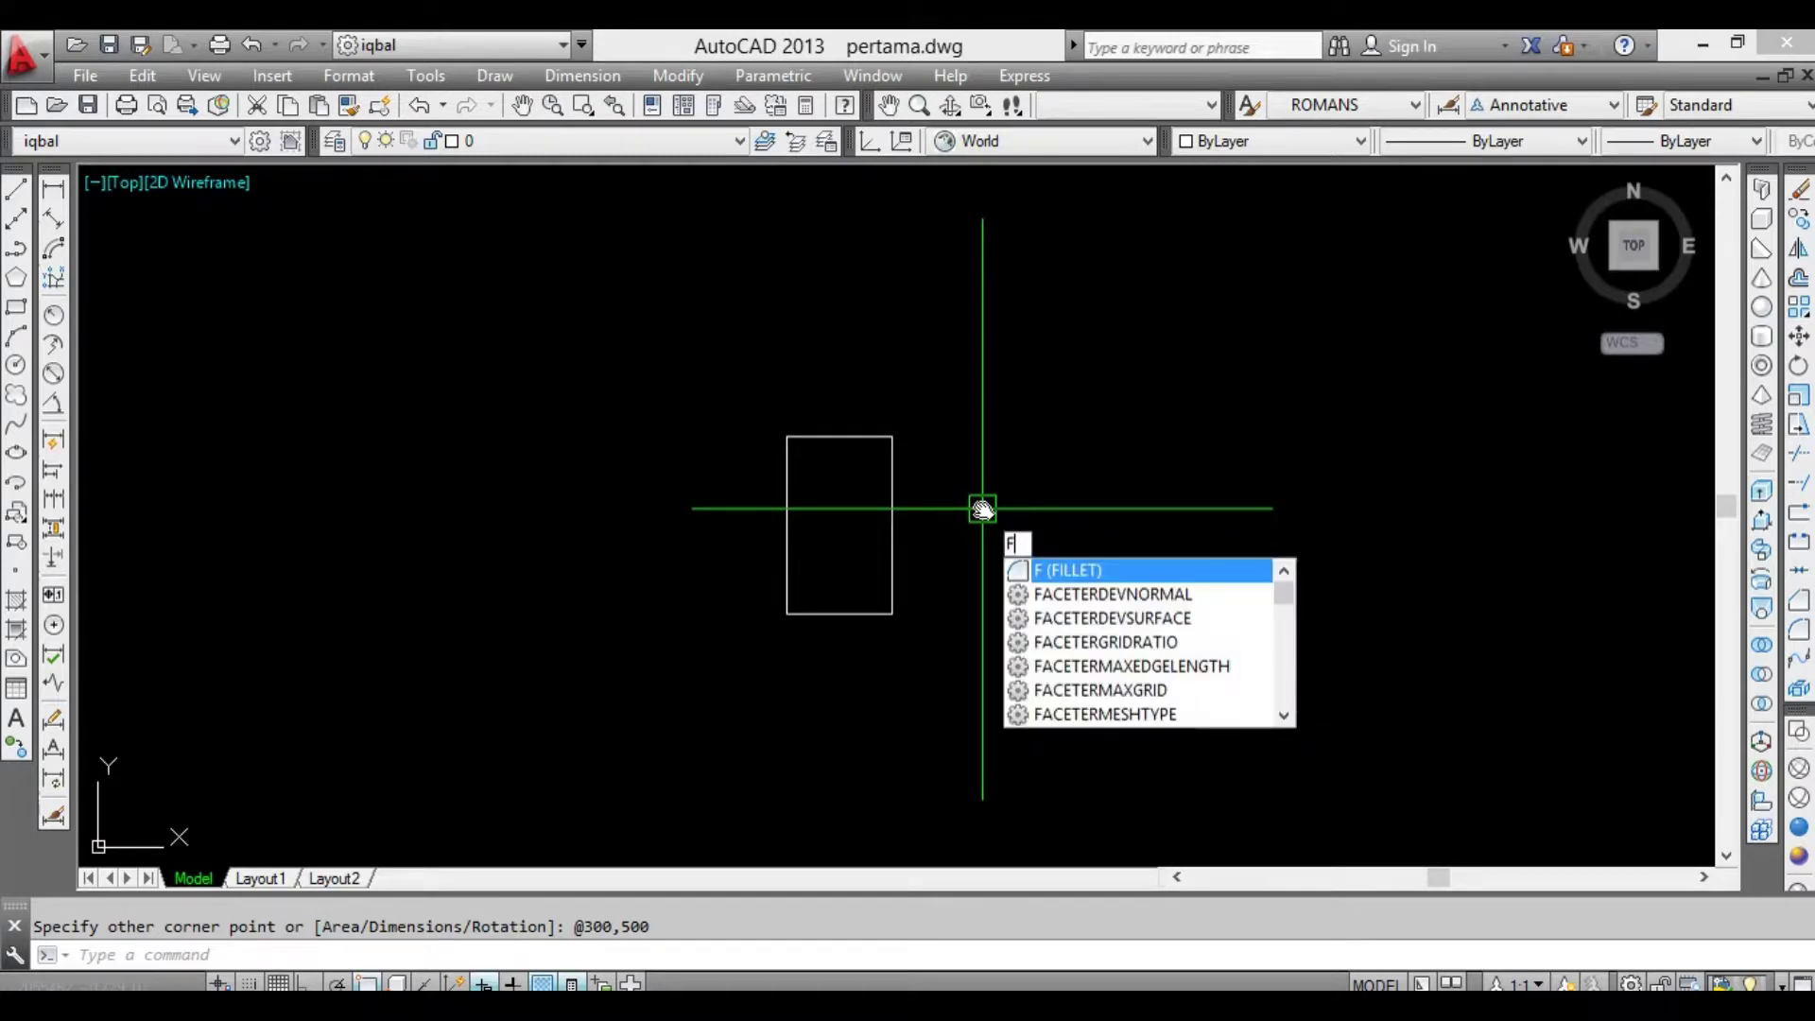
key(Return)
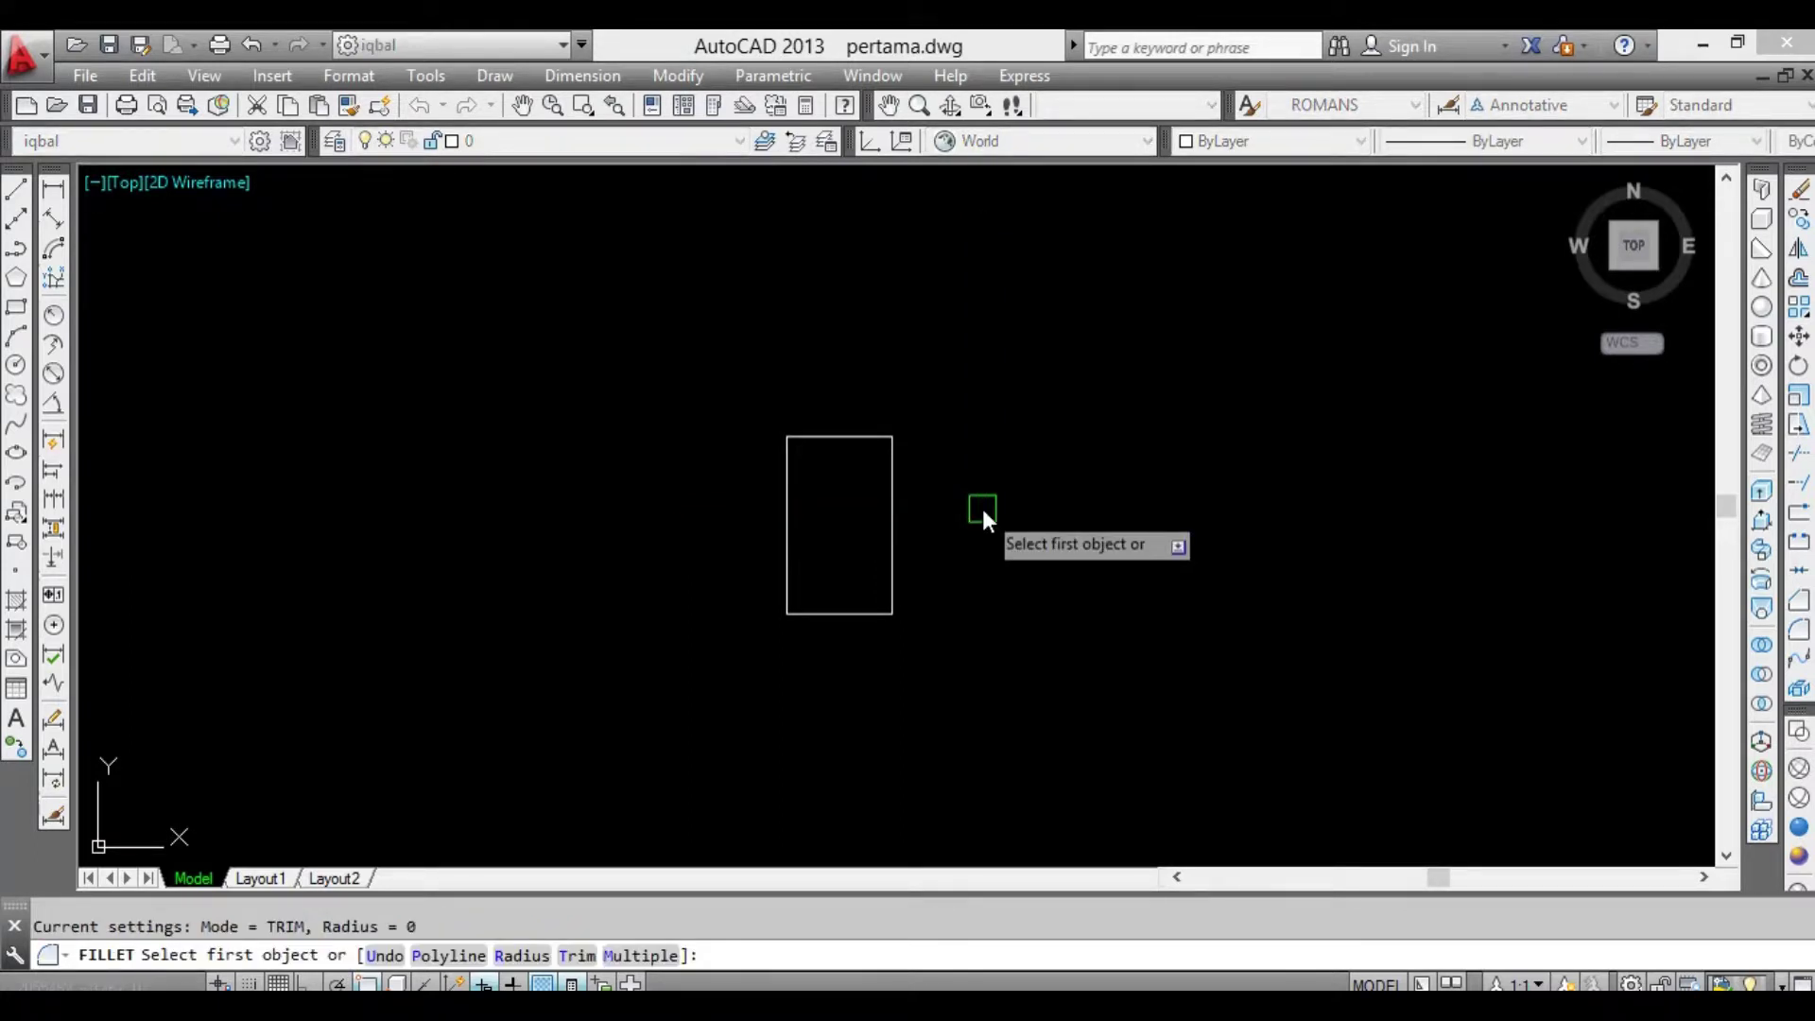
text(r)
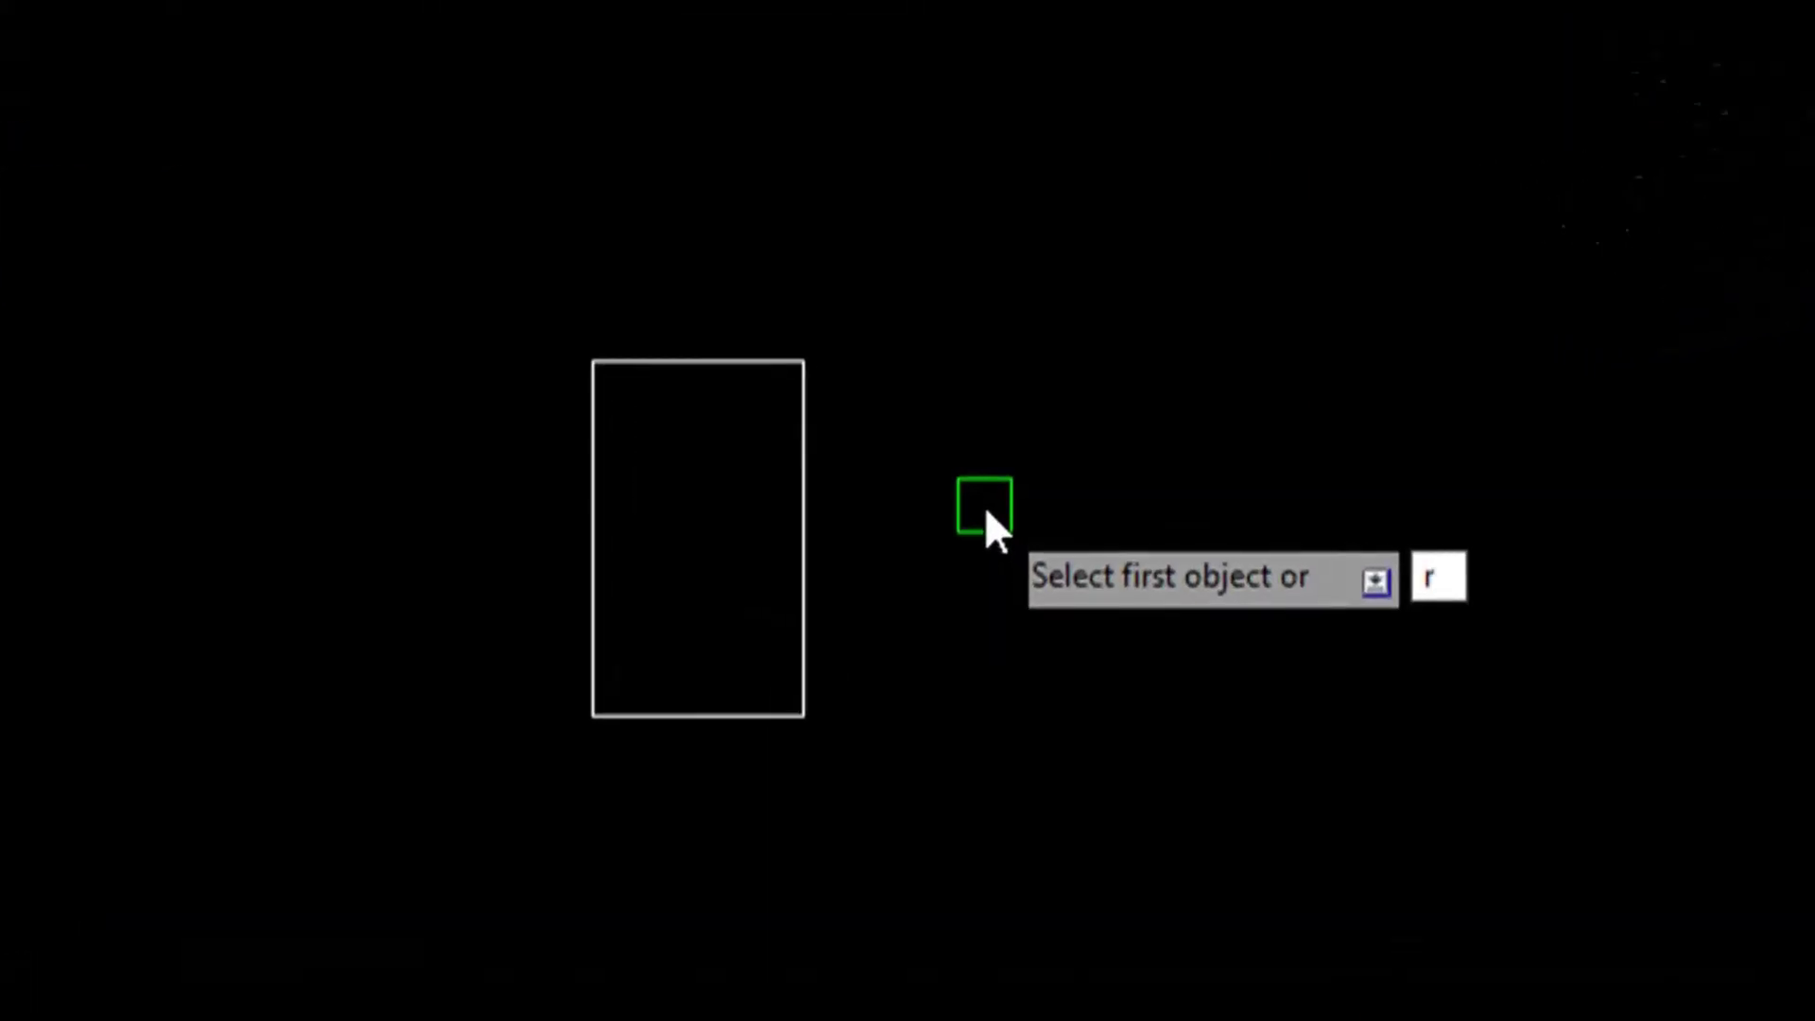
key(Return)
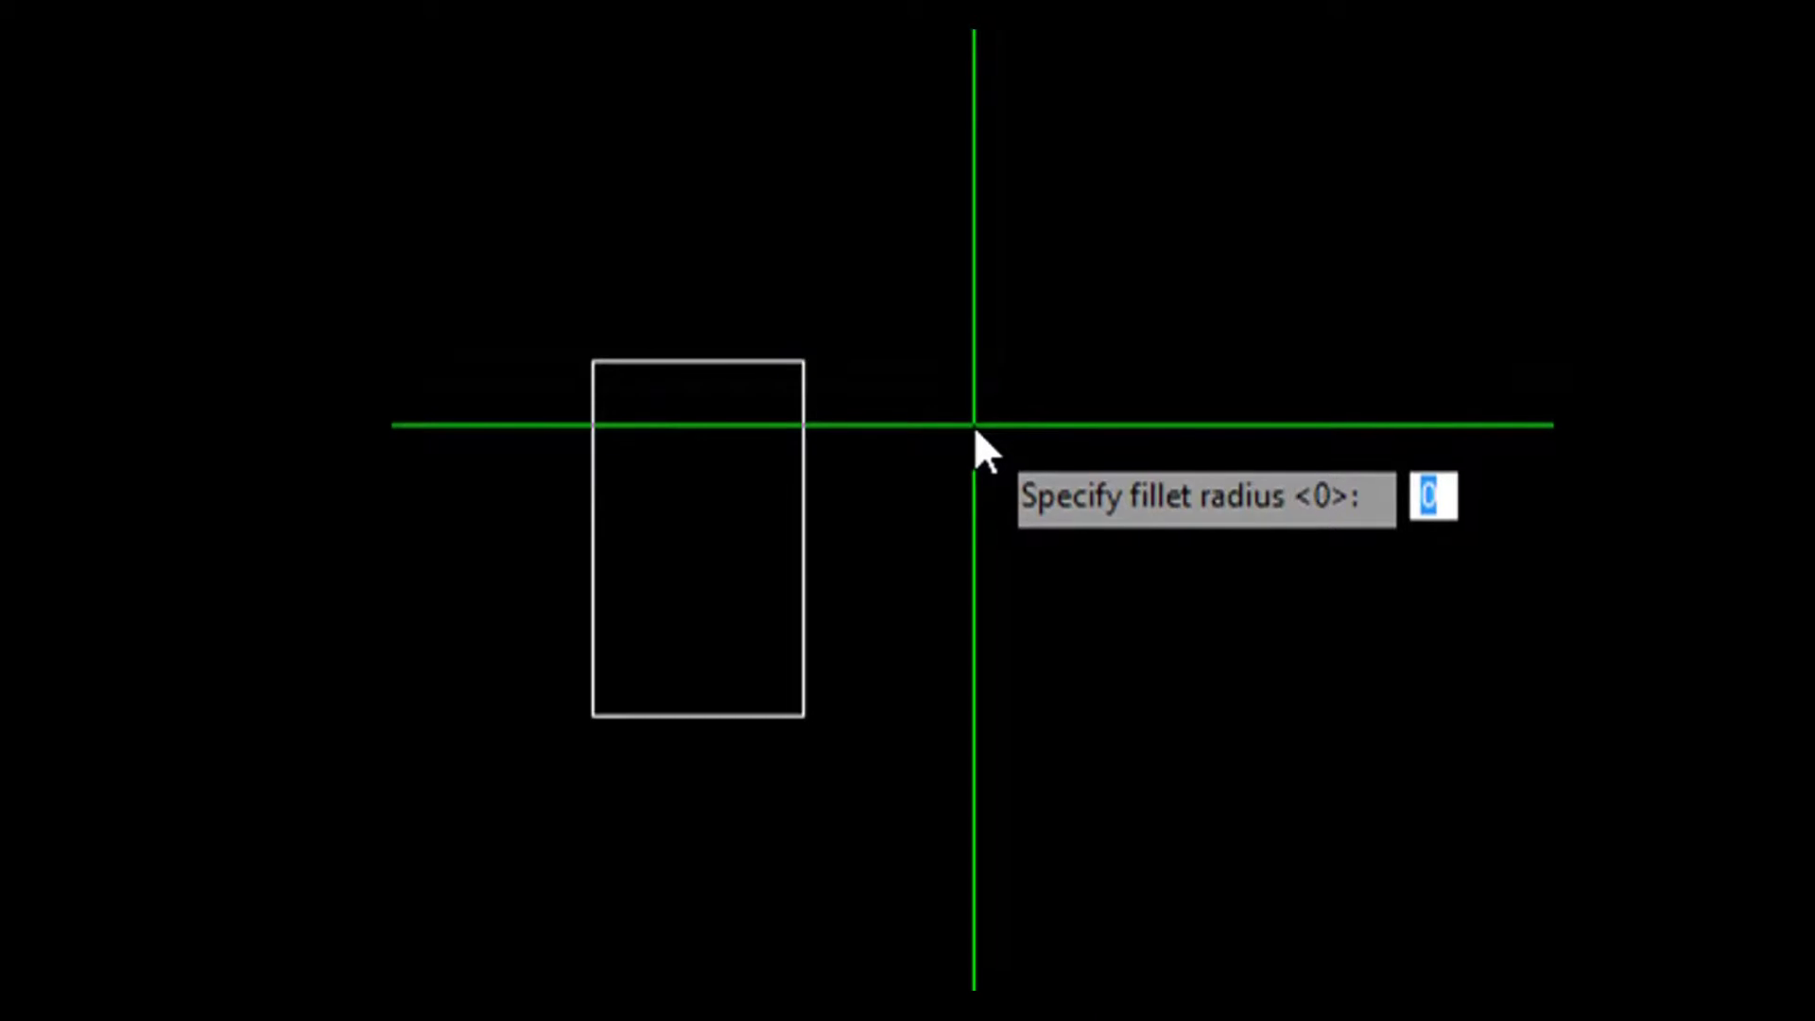
text(30)
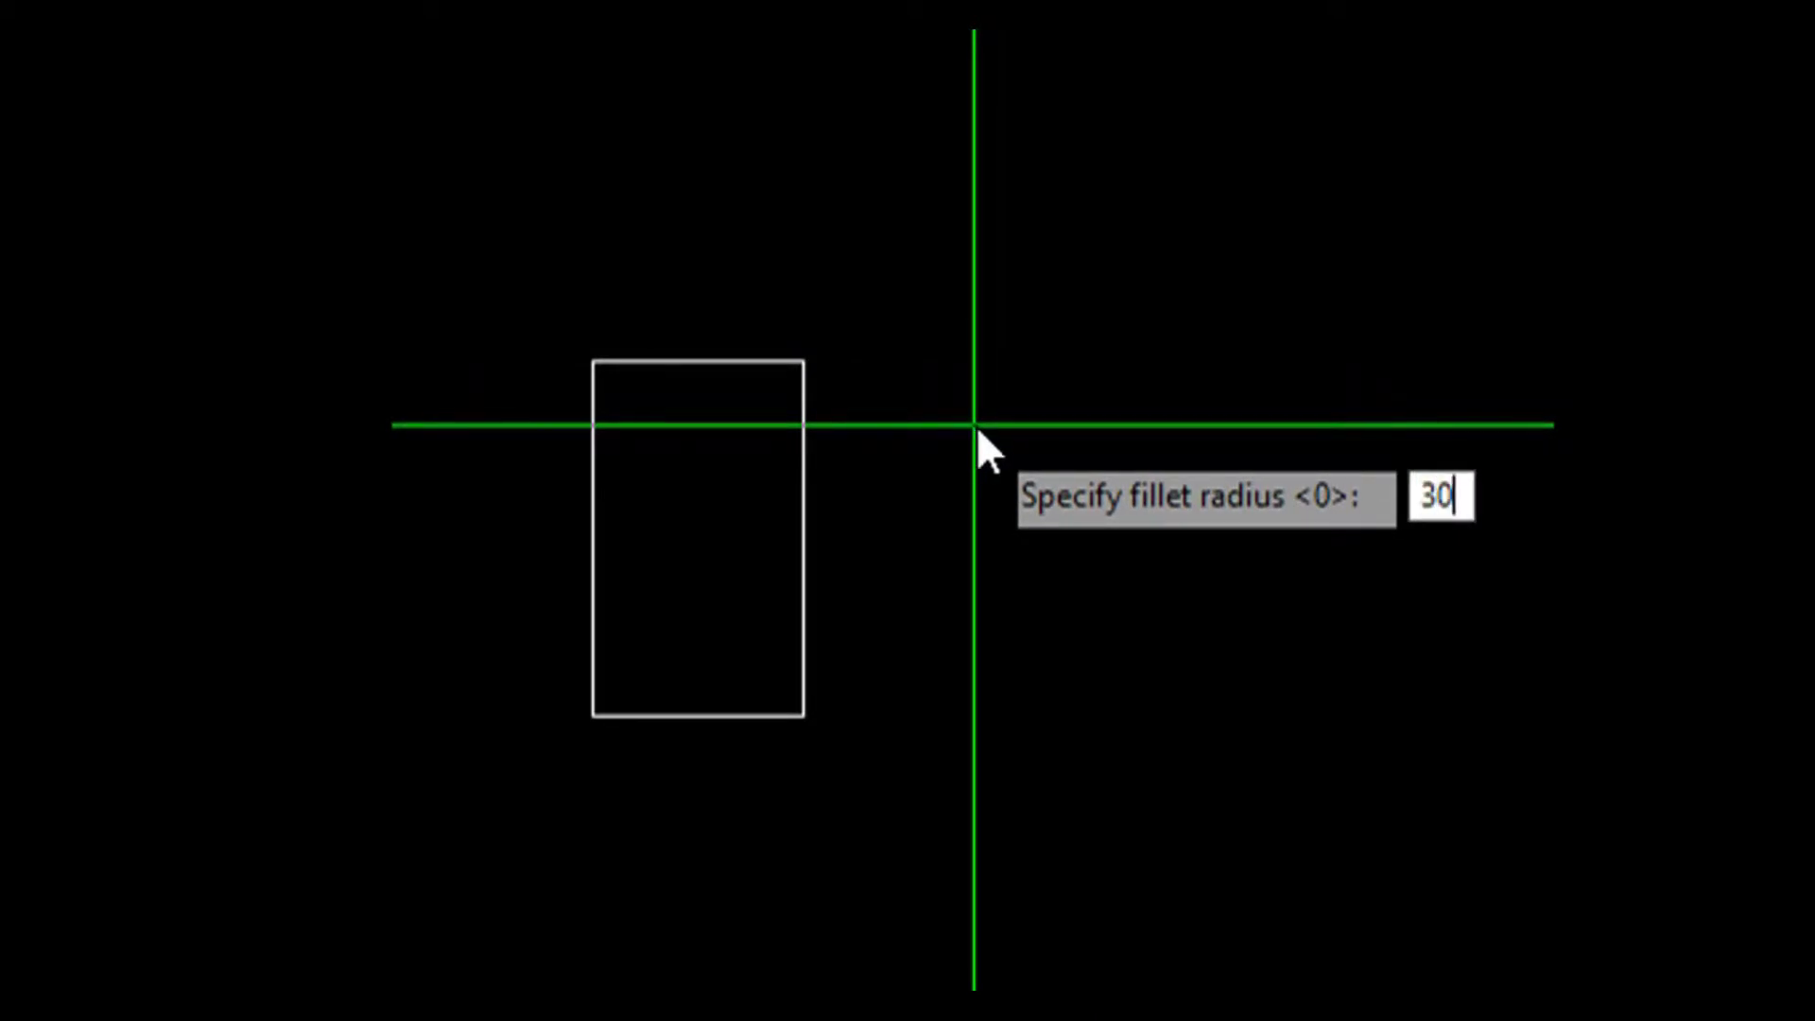
key(Return)
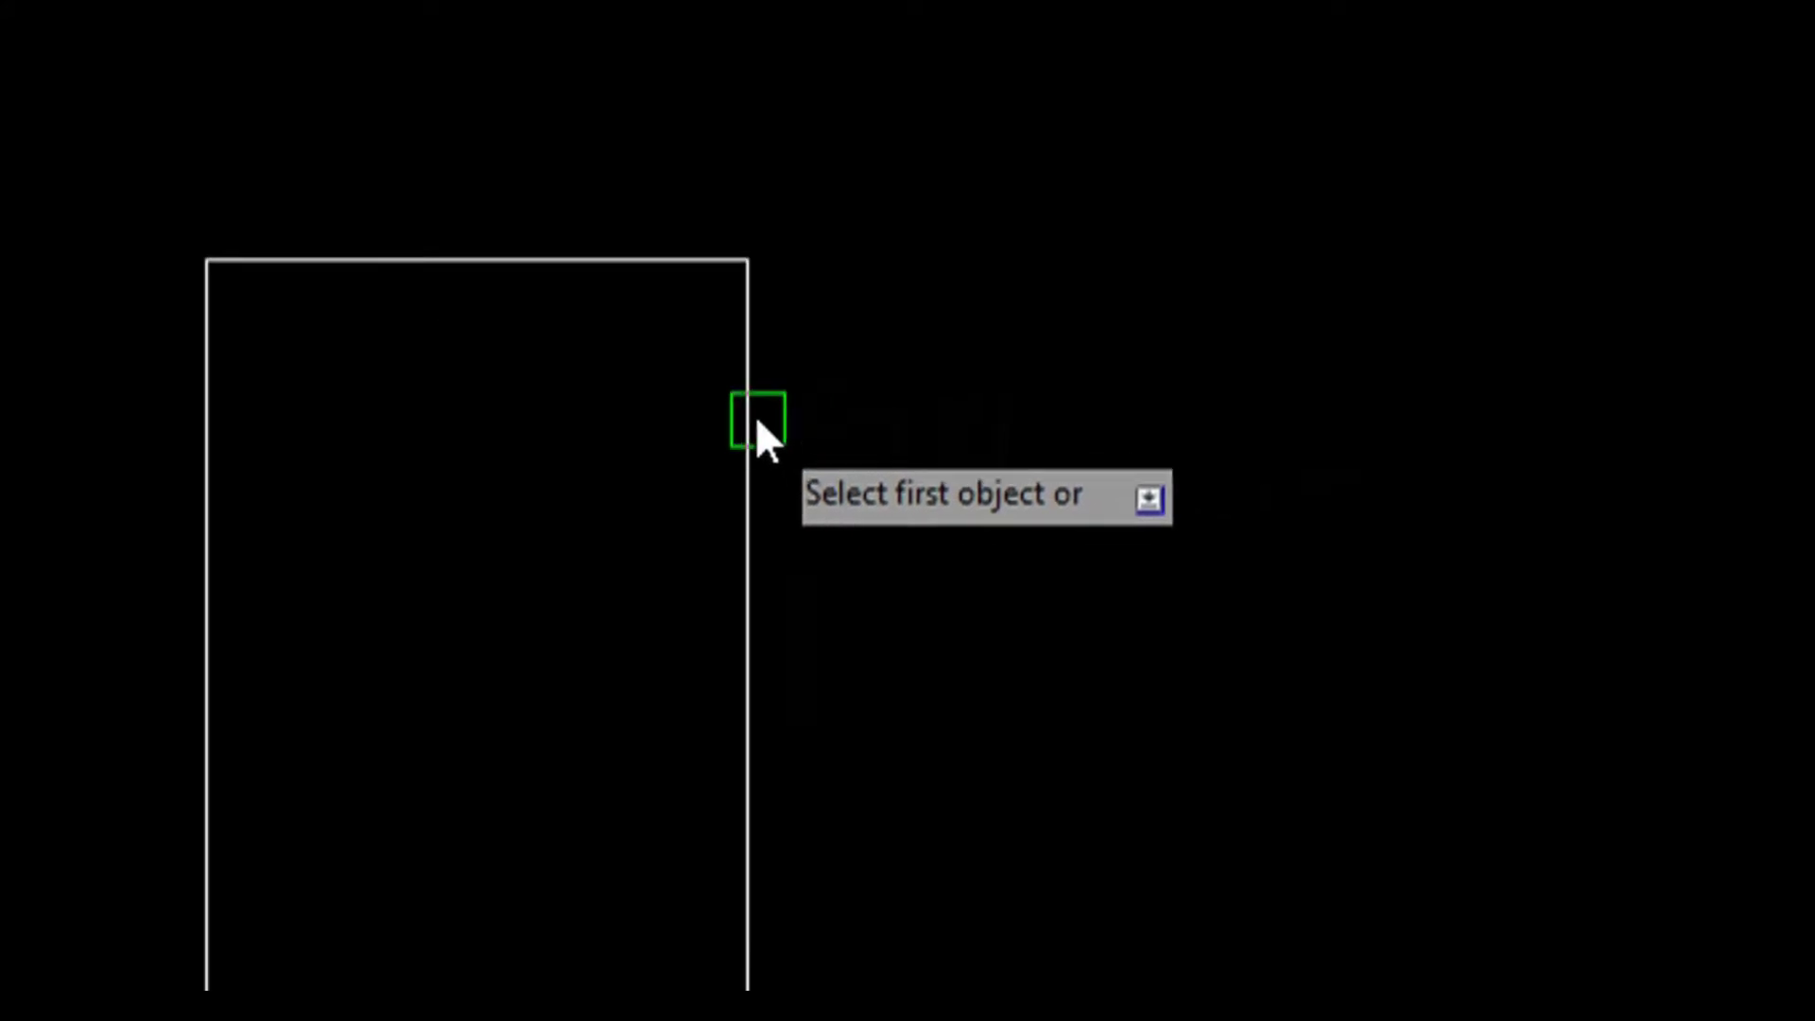
click(748, 408)
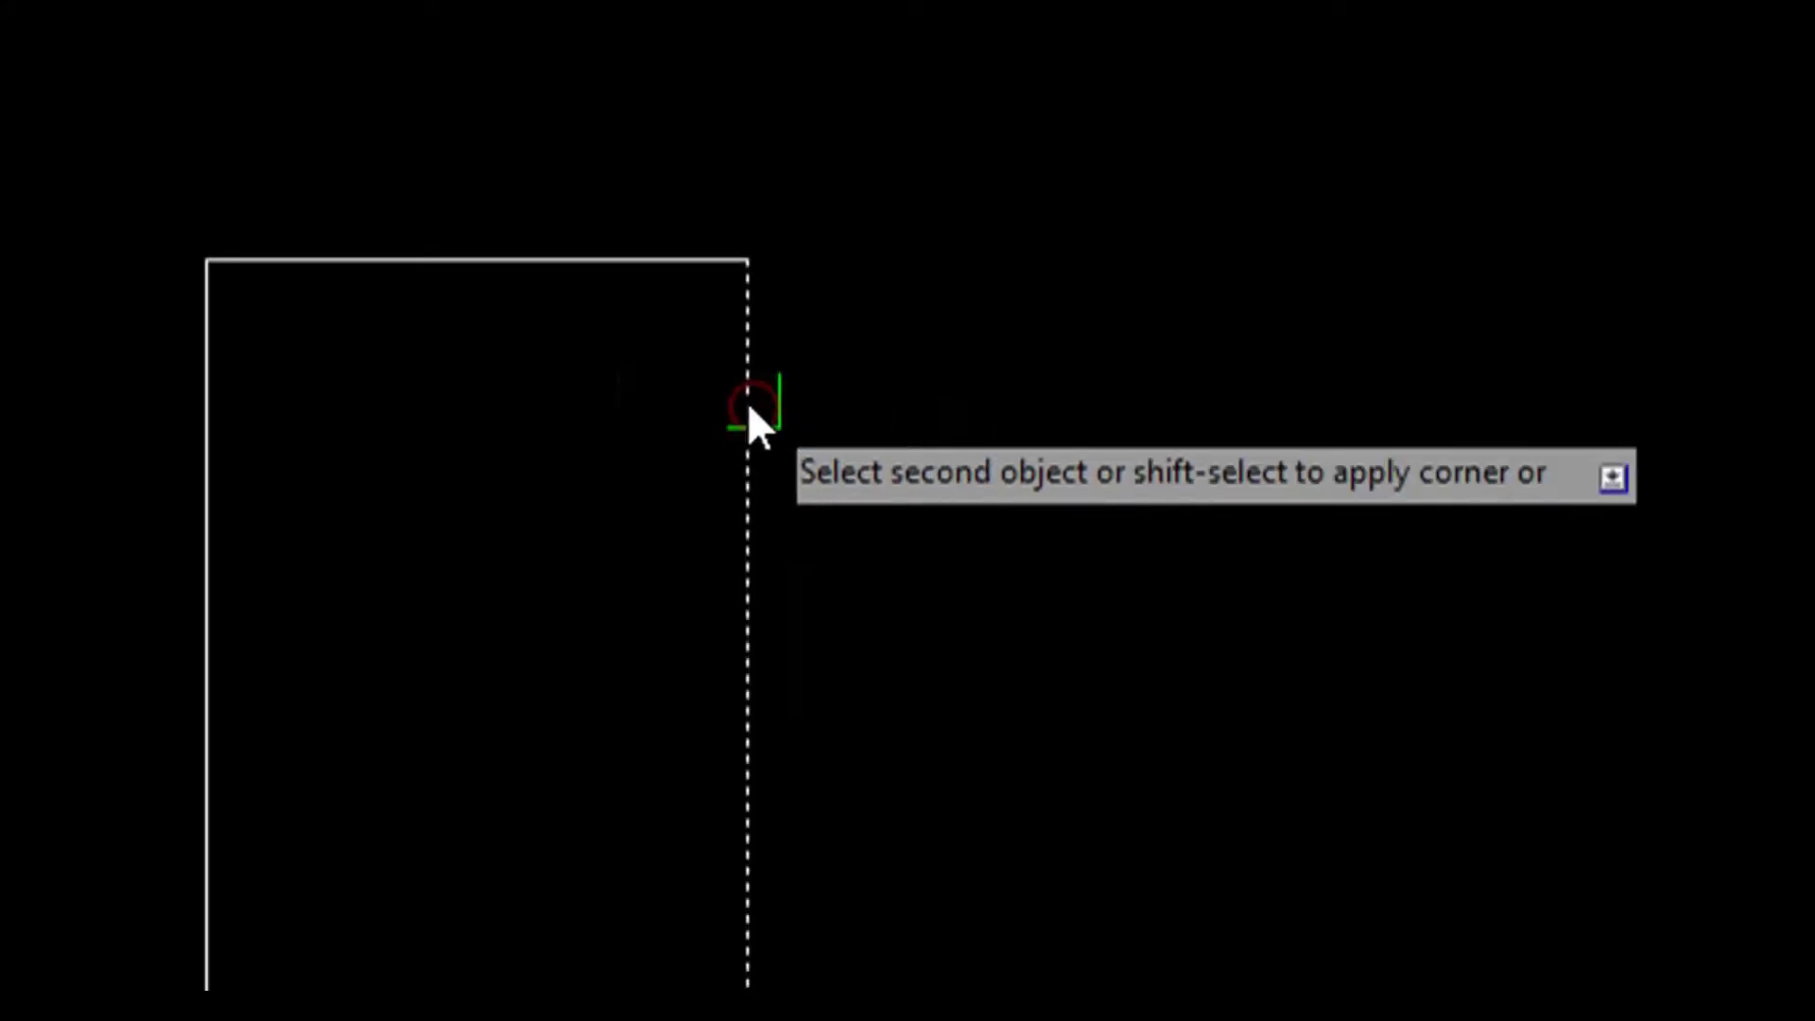
click(554, 271)
- Pick the rounded rectangle for another fillet and pan to show the whole rectangle
scroll(729, 325, up, 5)
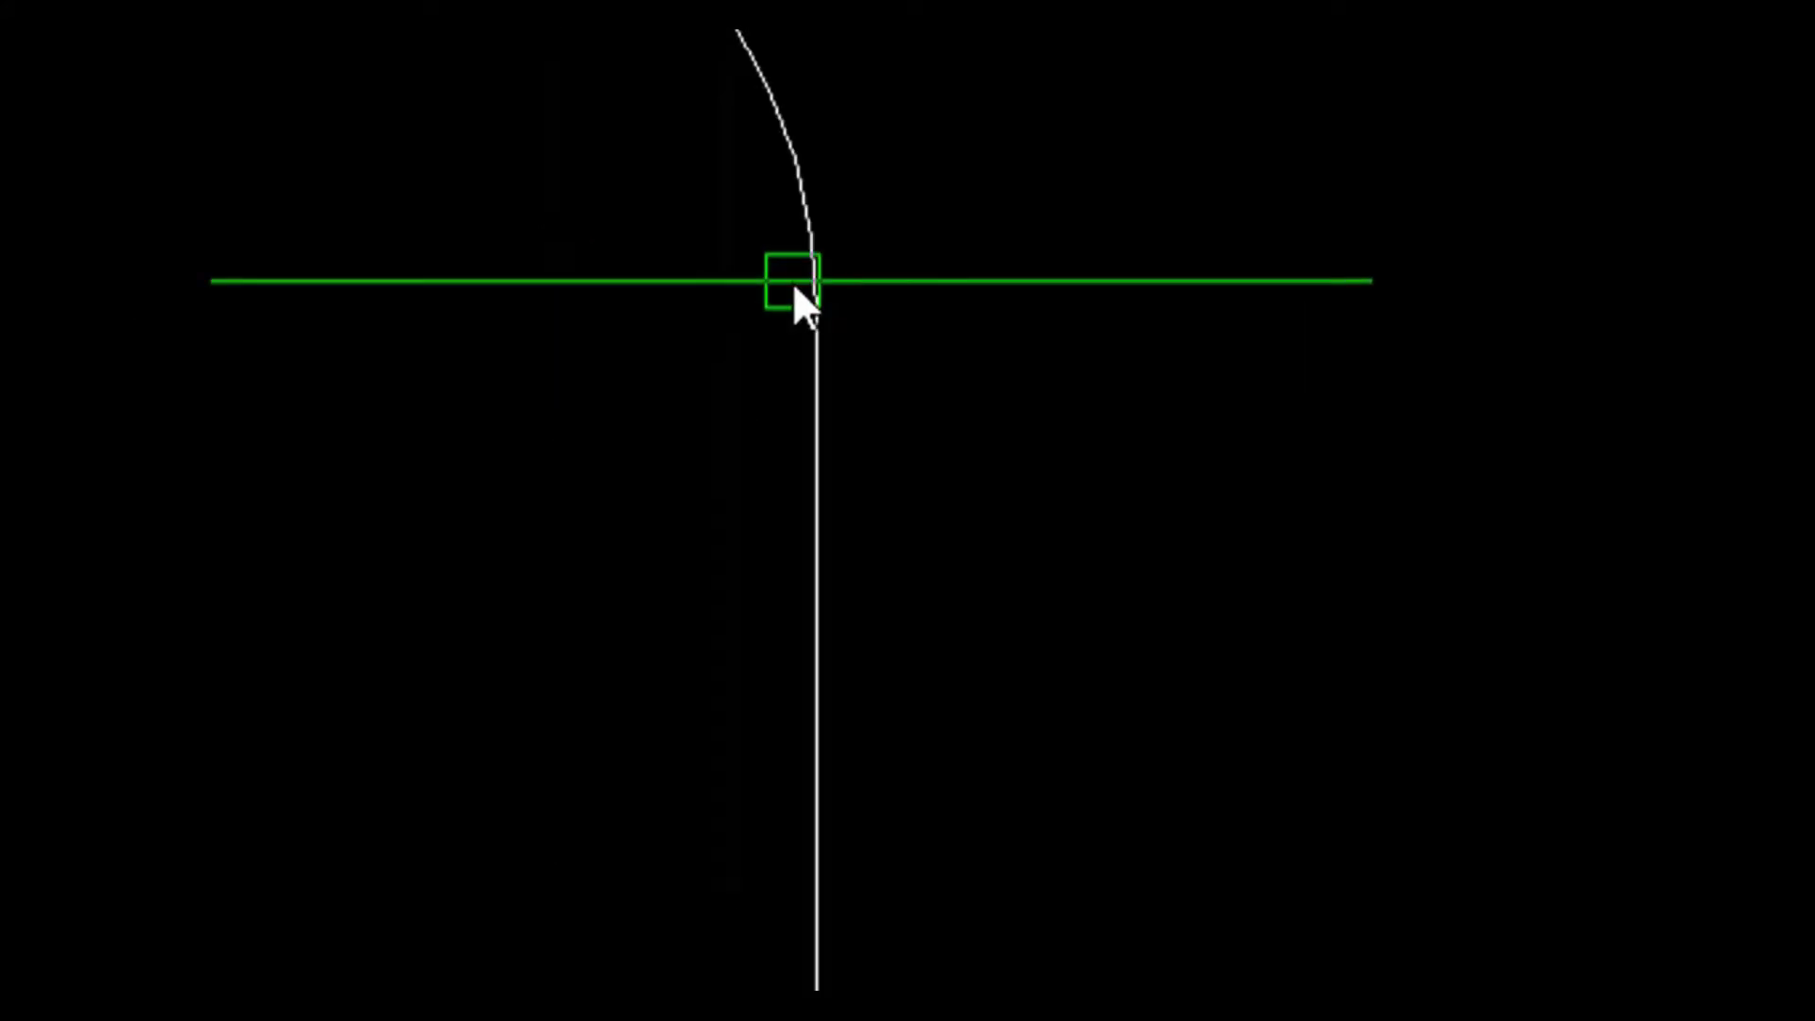
scroll(795, 293, down, 2)
click(721, 157)
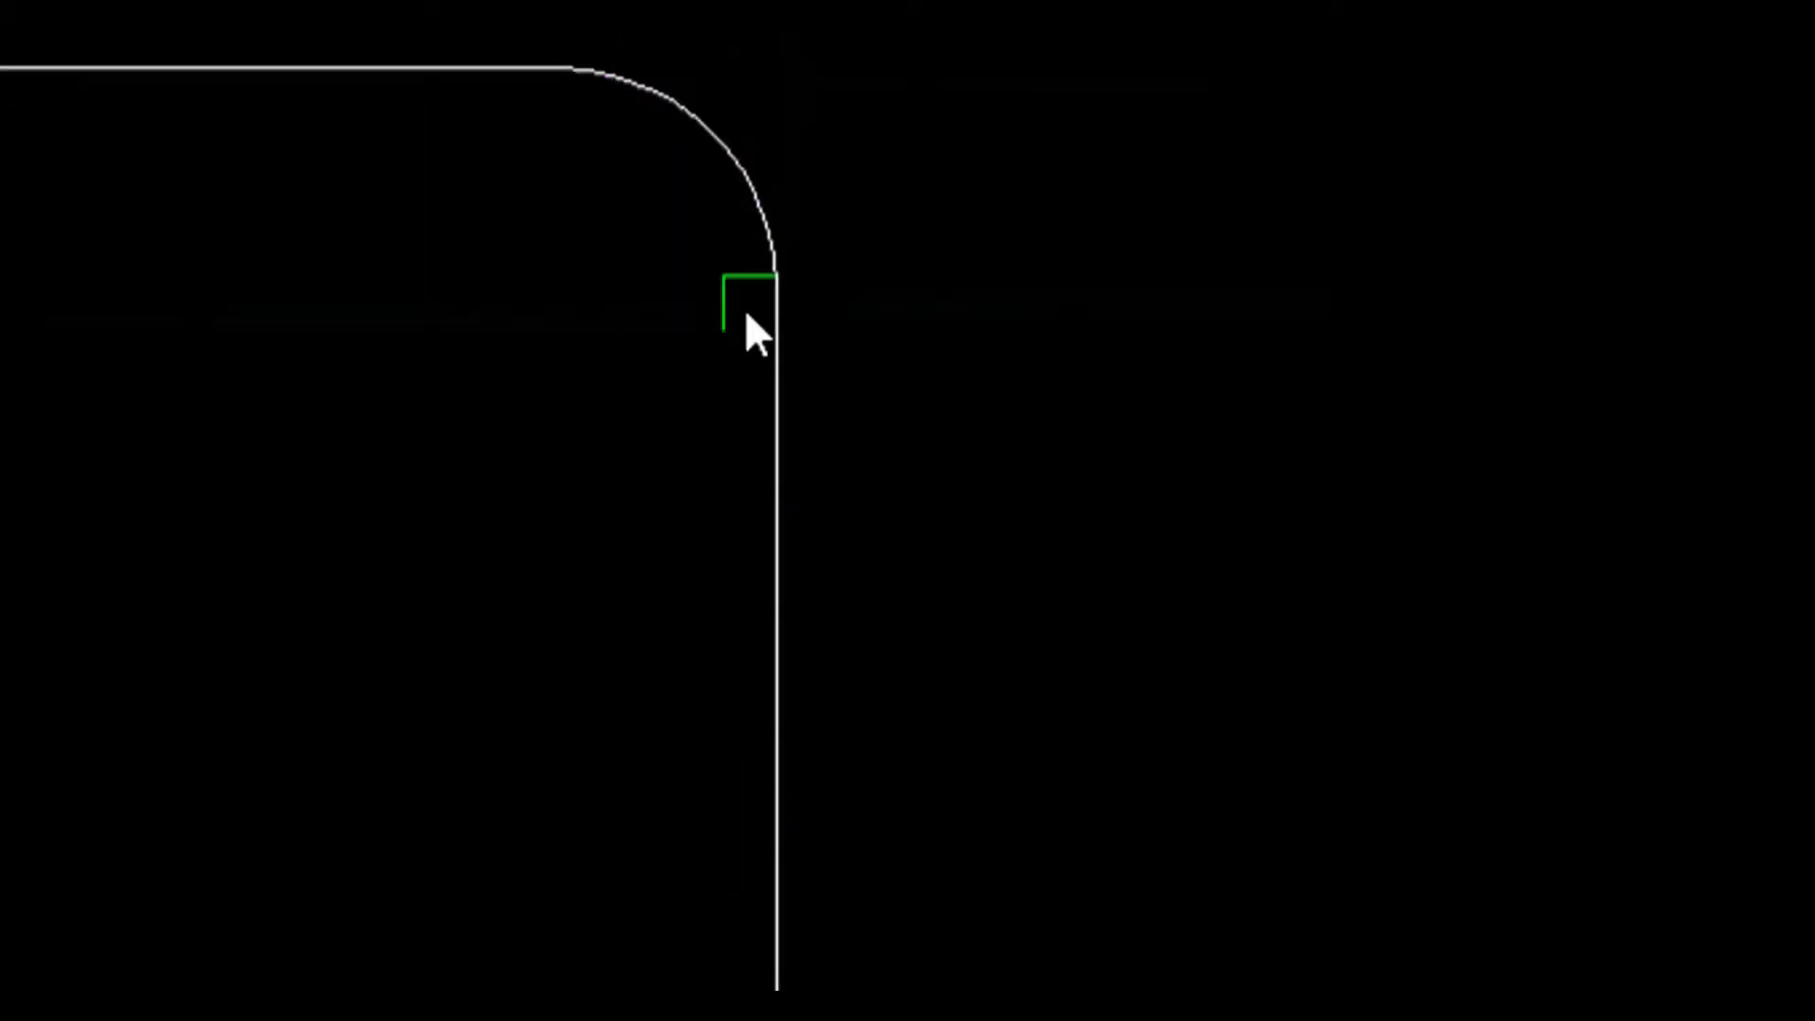
scroll(764, 246, down, 5)
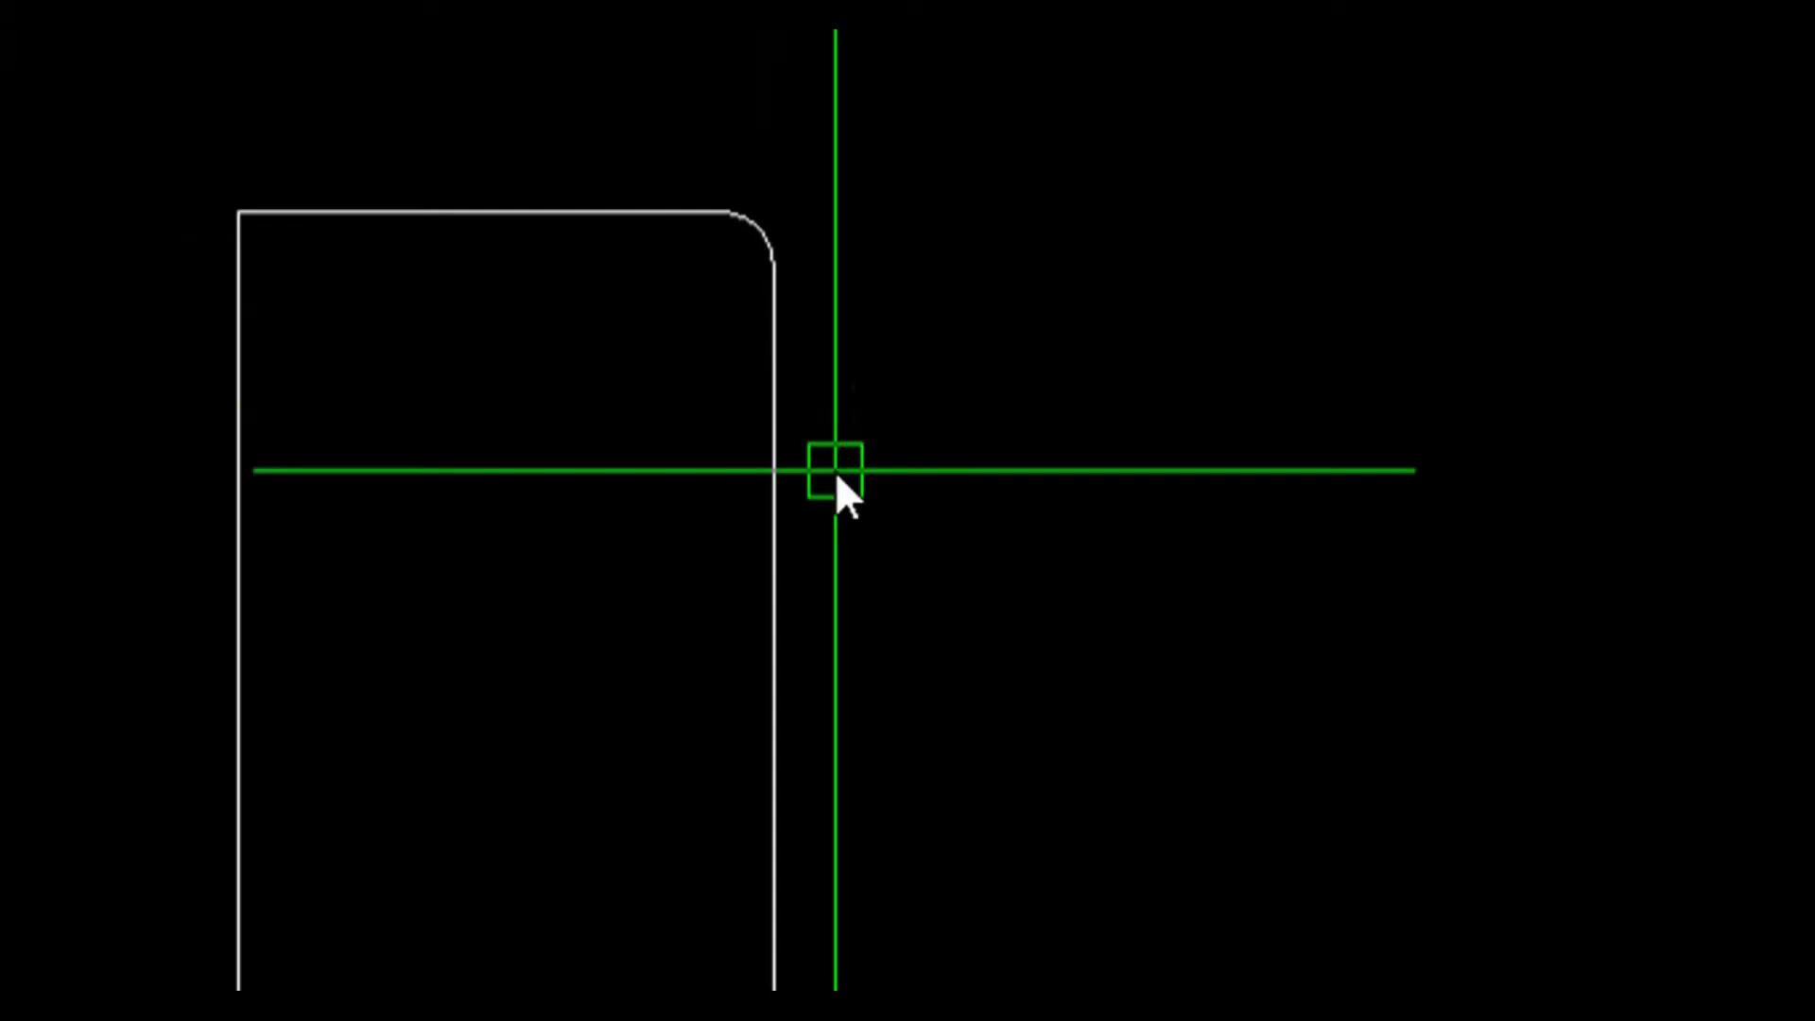
middle_drag(922, 360, 821, 227)
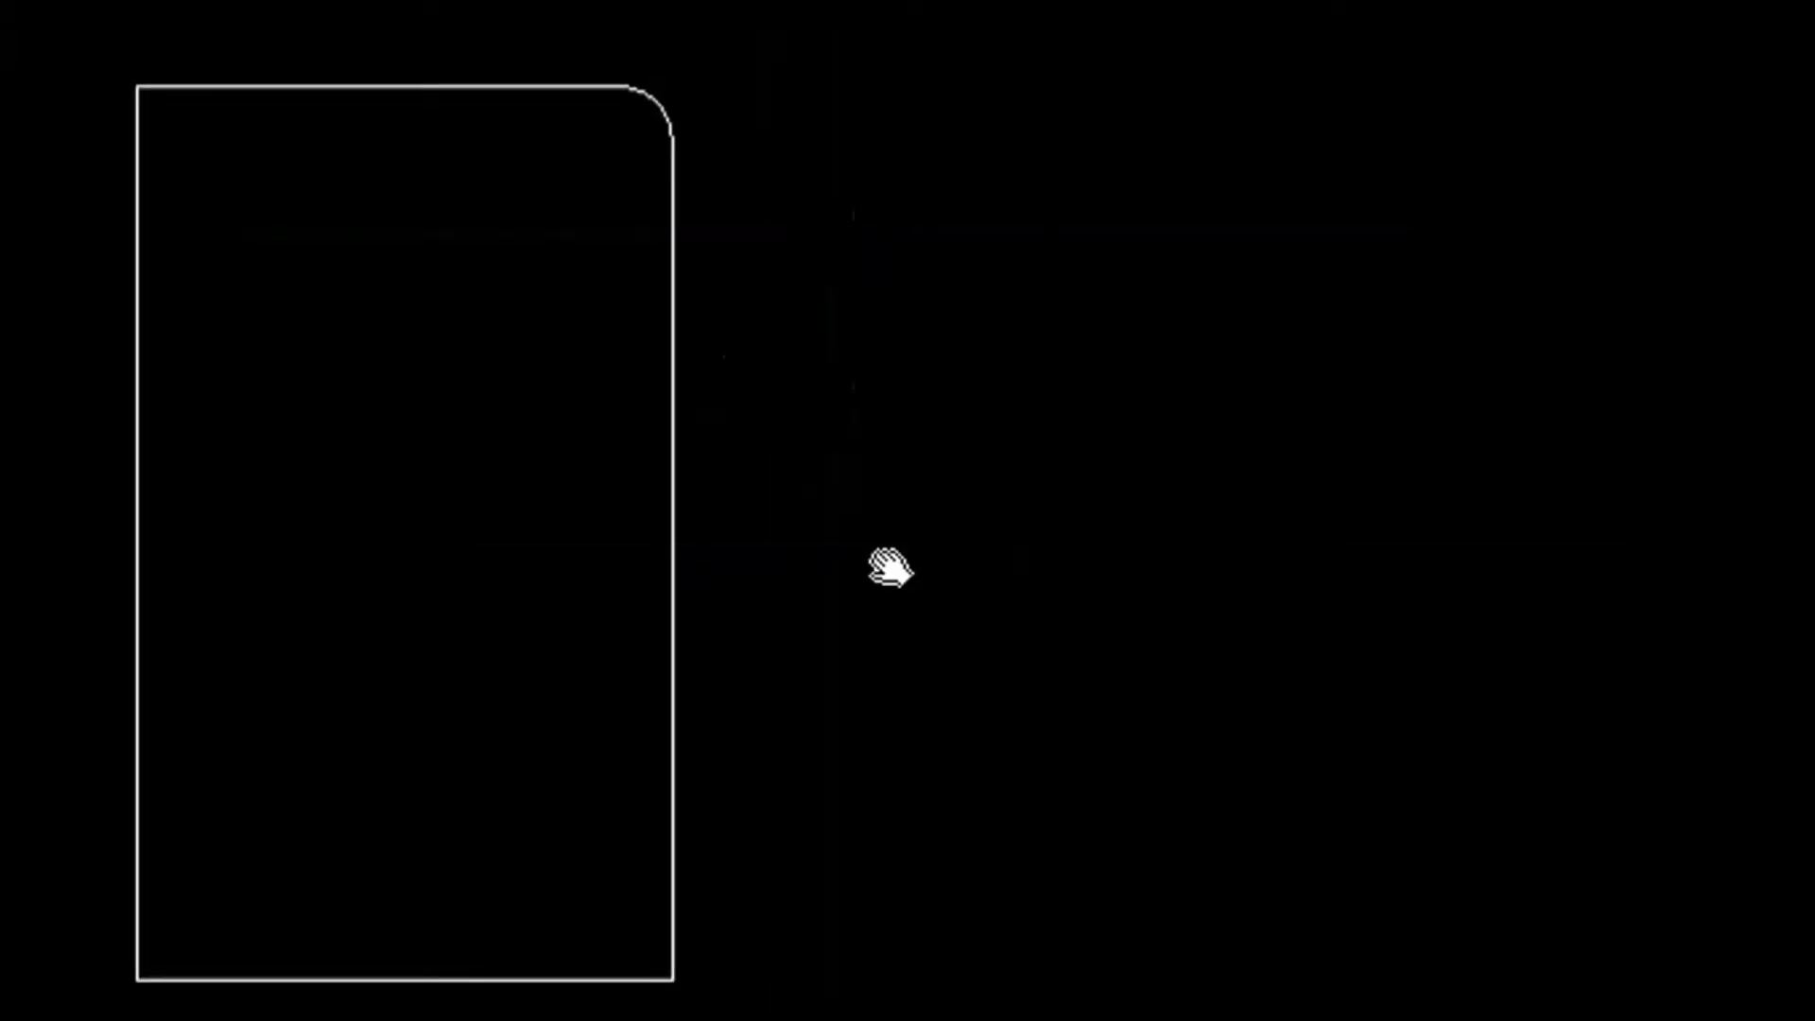
scroll(628, 66, up, 7)
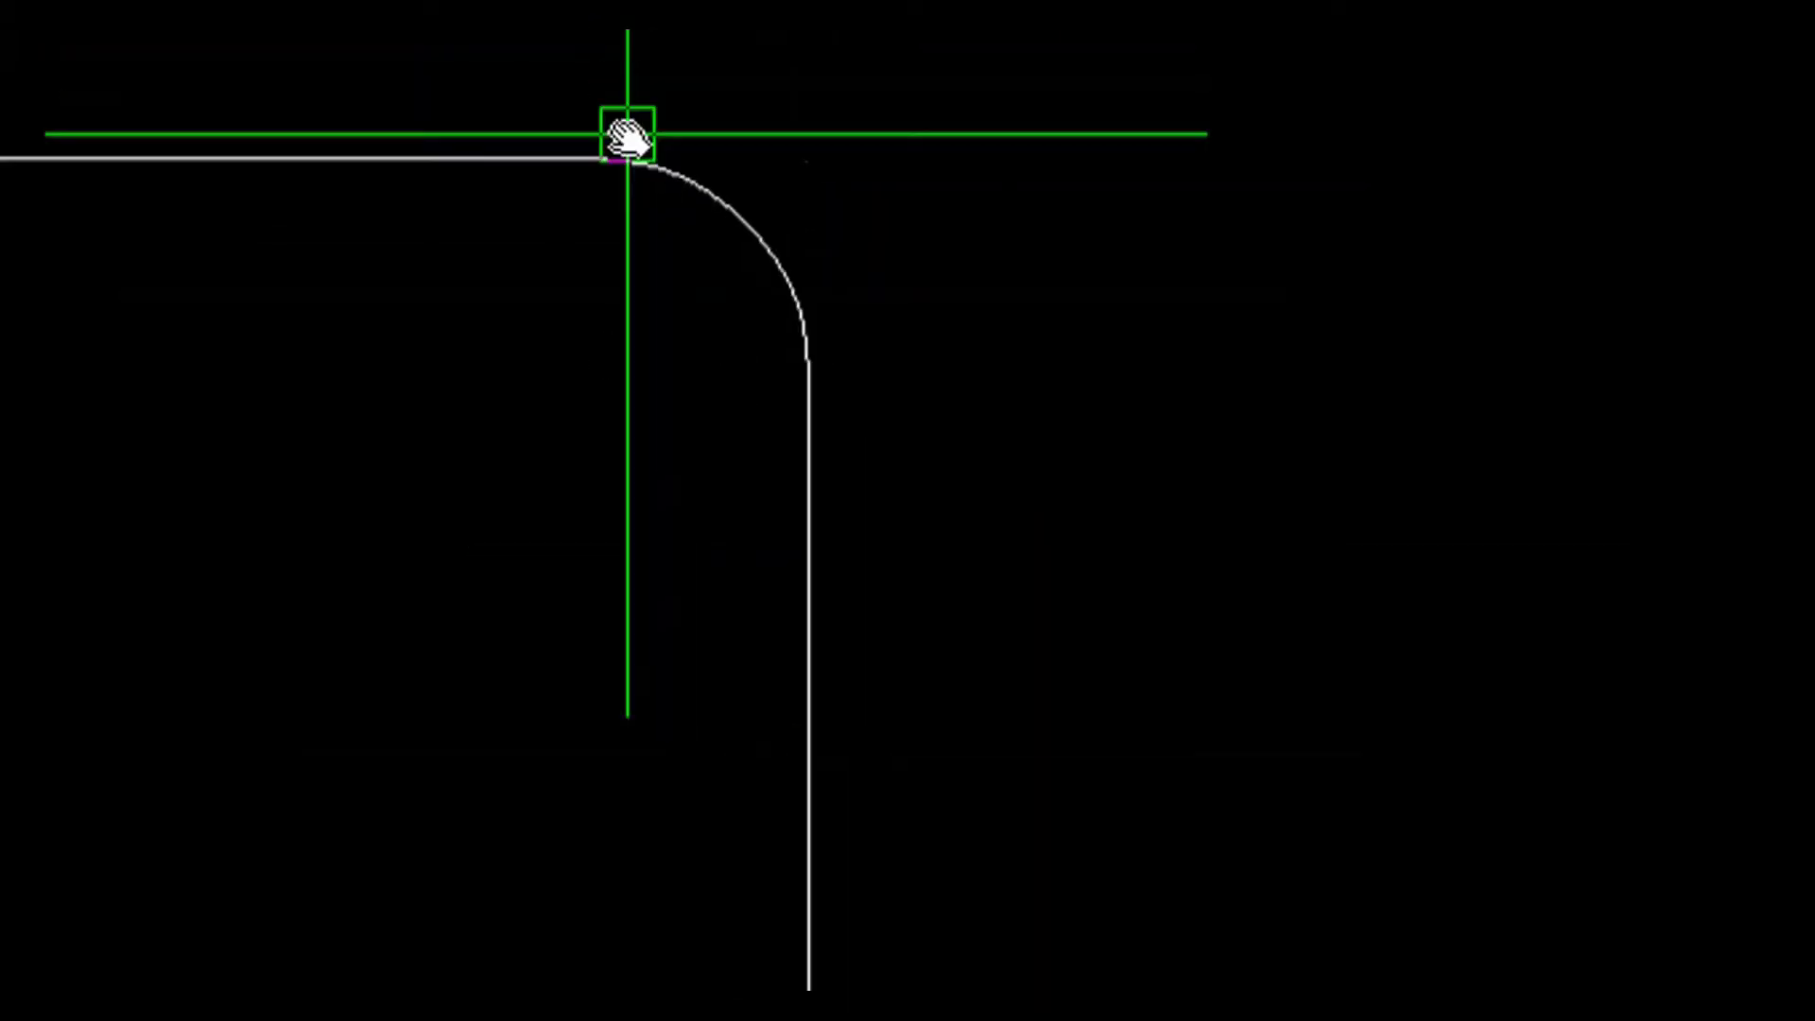
scroll(704, 302, down, 9)
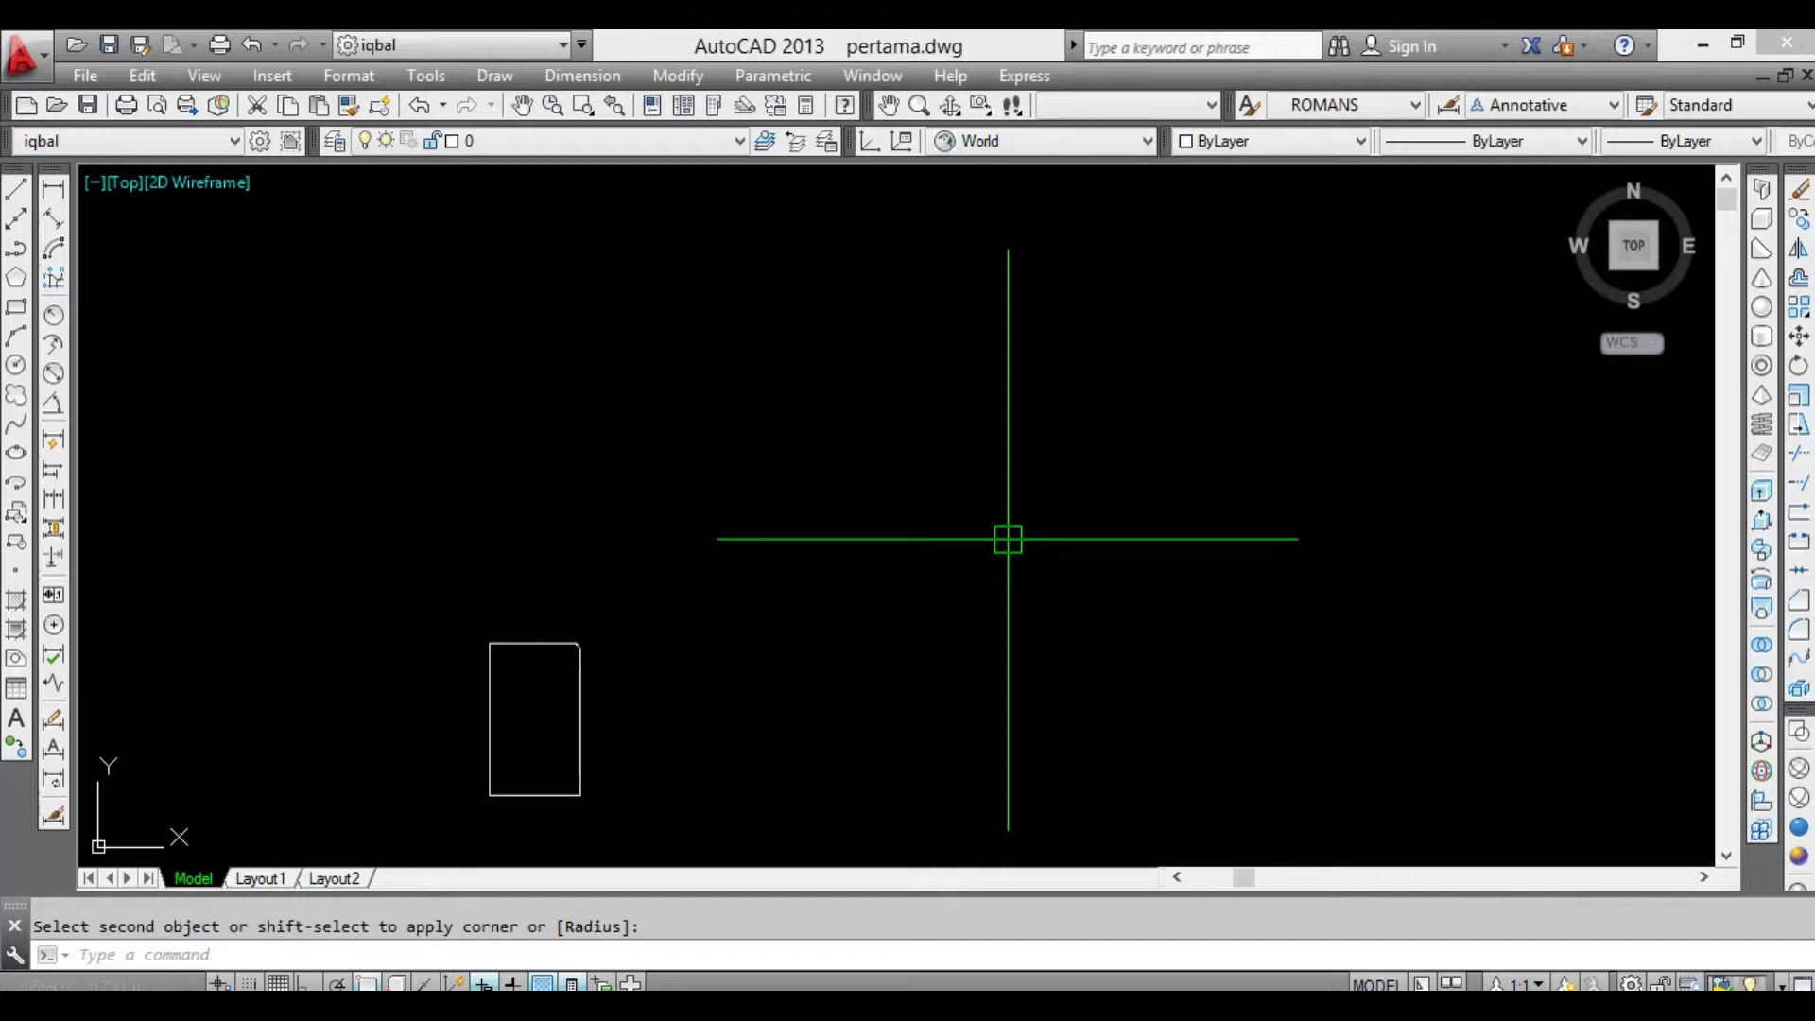
- Cancel the pending fillet and draw two separate slanted lines leaning toward each other
key(Escape)
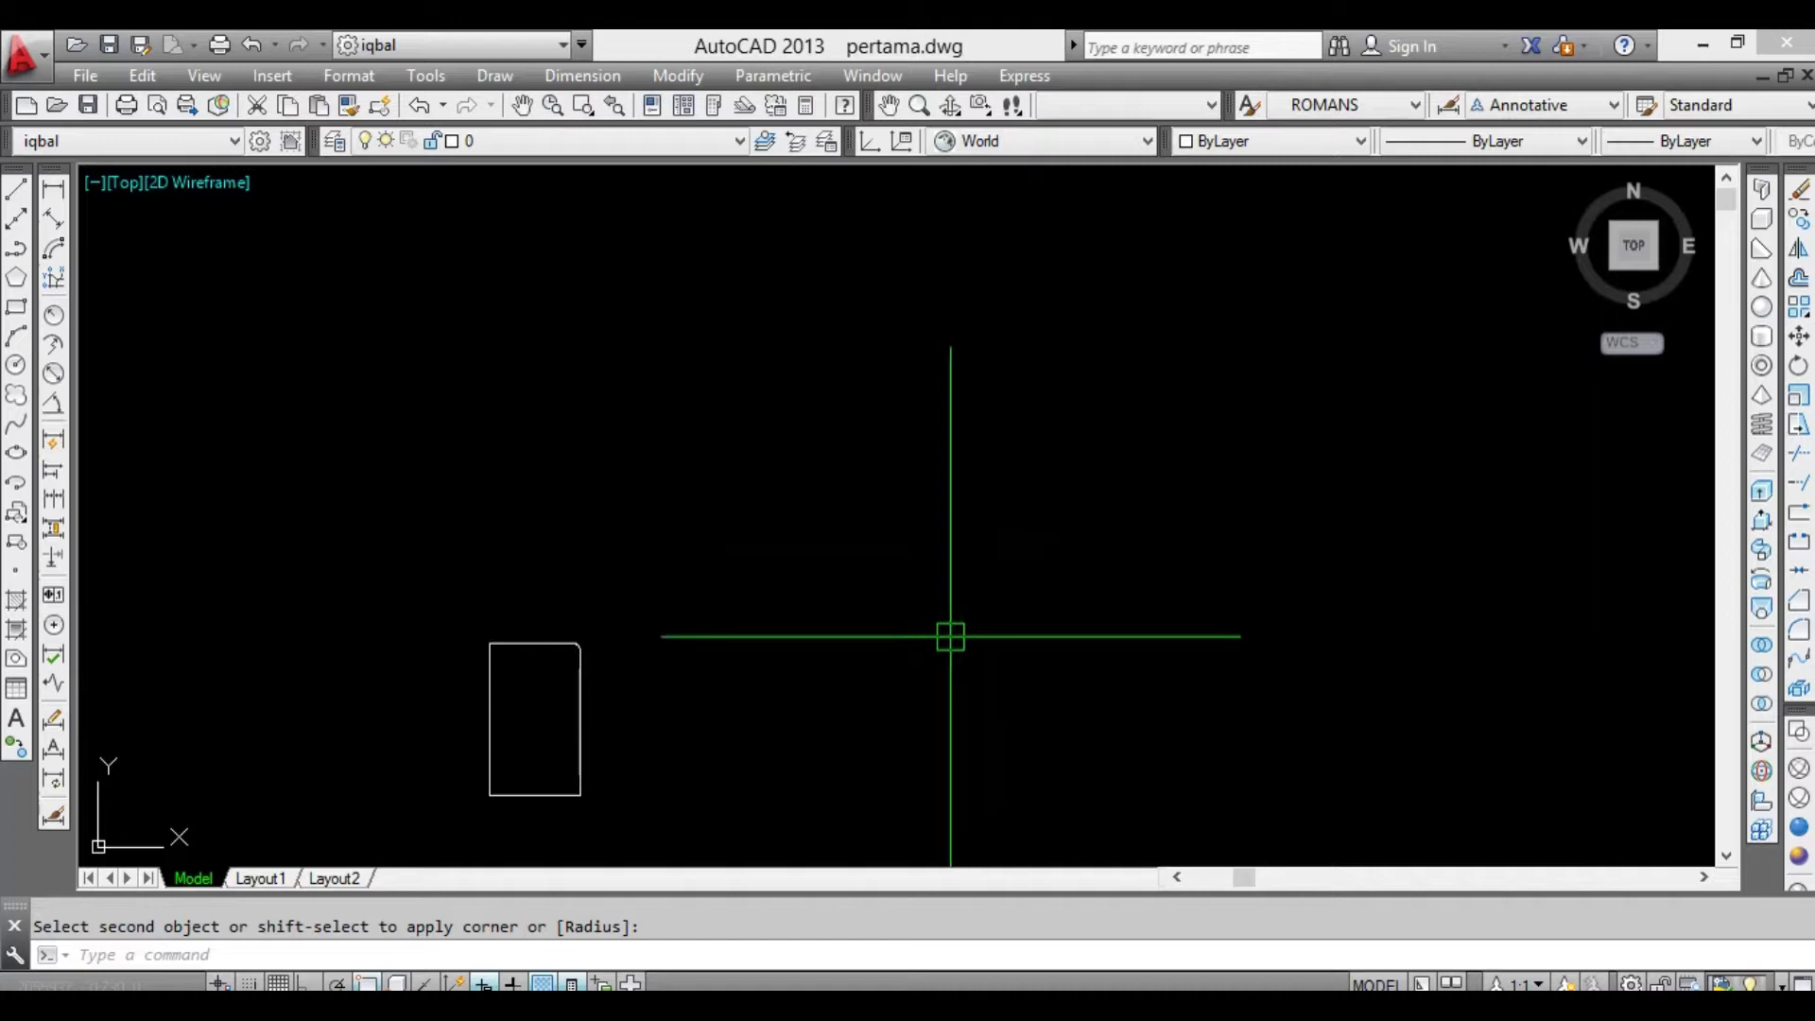
text(line)
key(Return)
click(784, 734)
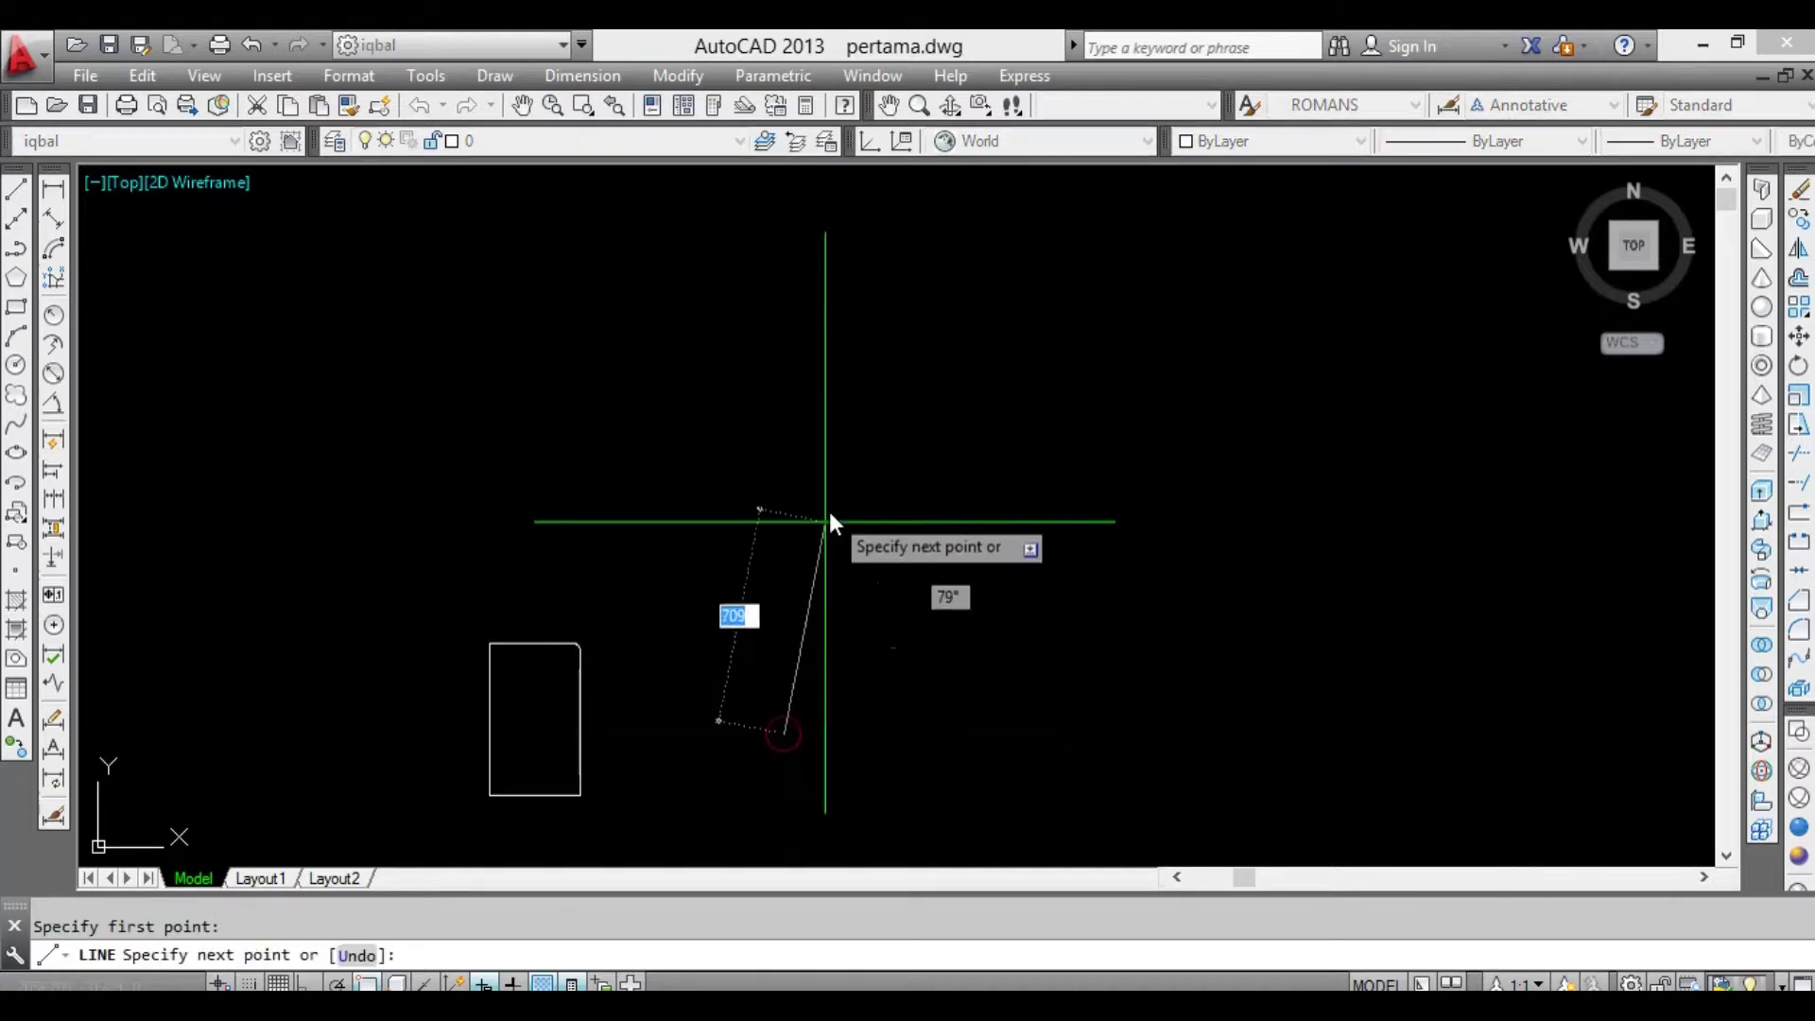
click(829, 511)
key(Return)
key(Return)
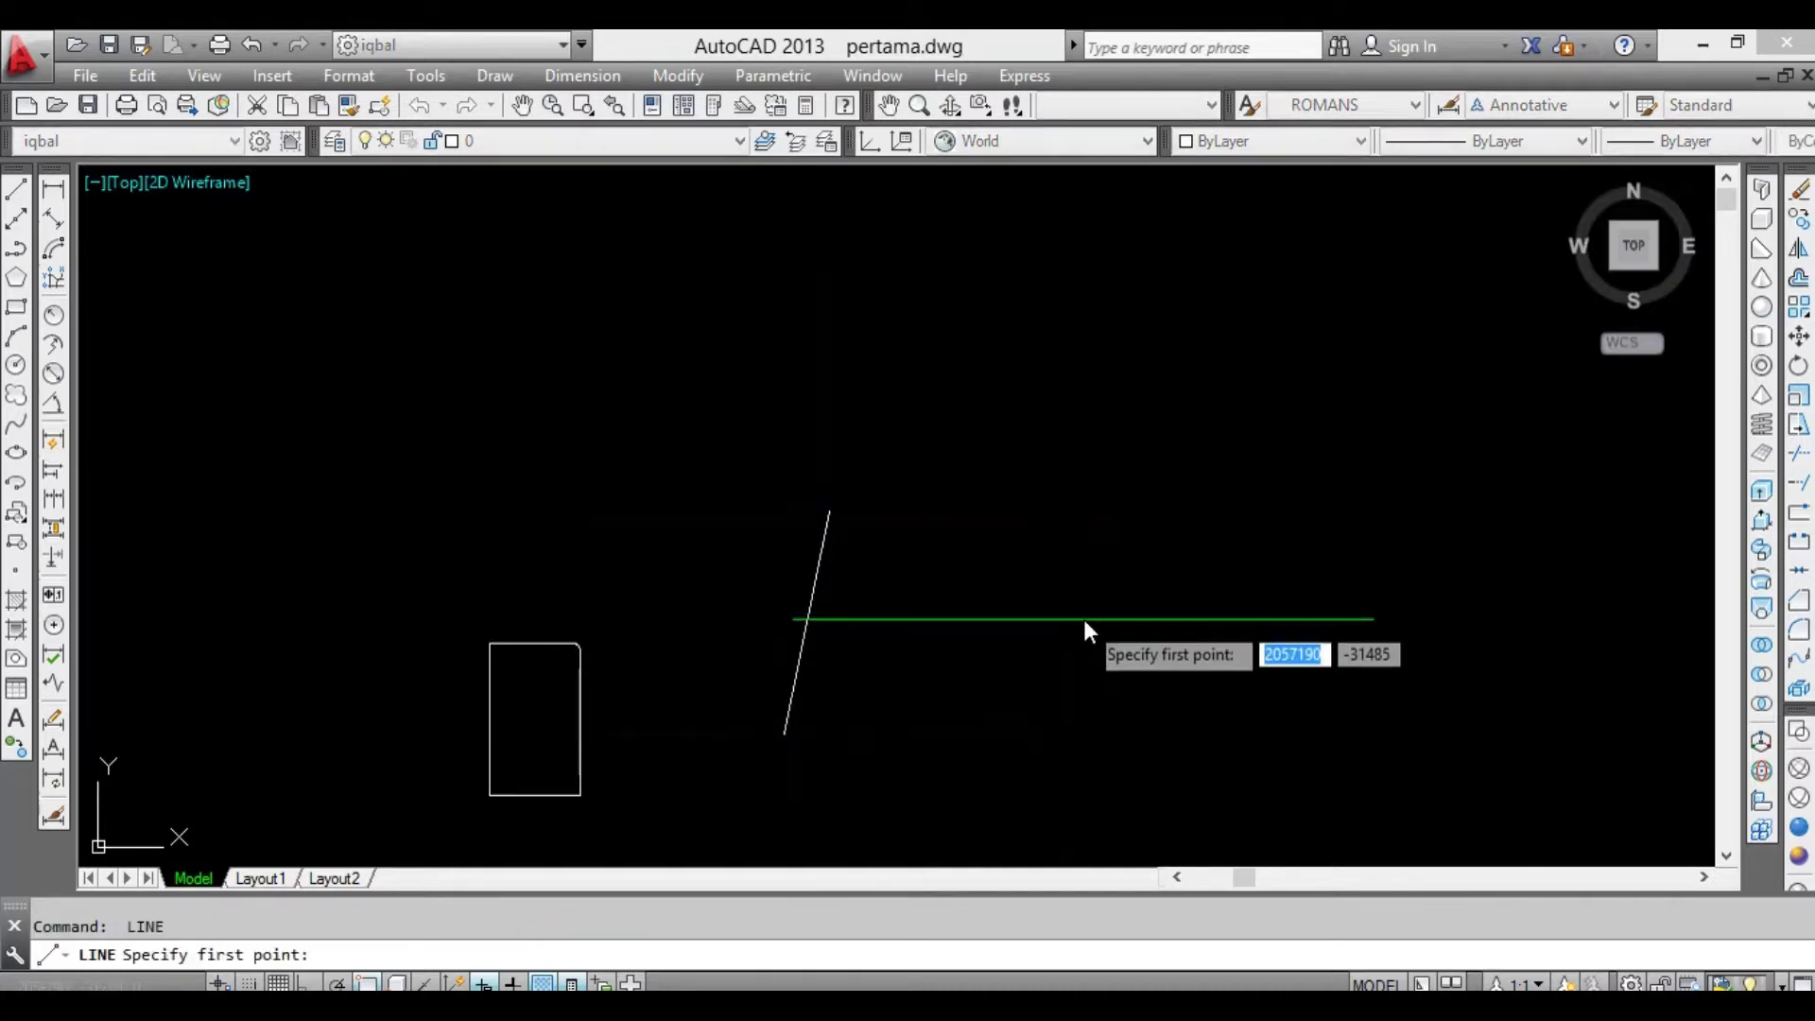
click(1022, 727)
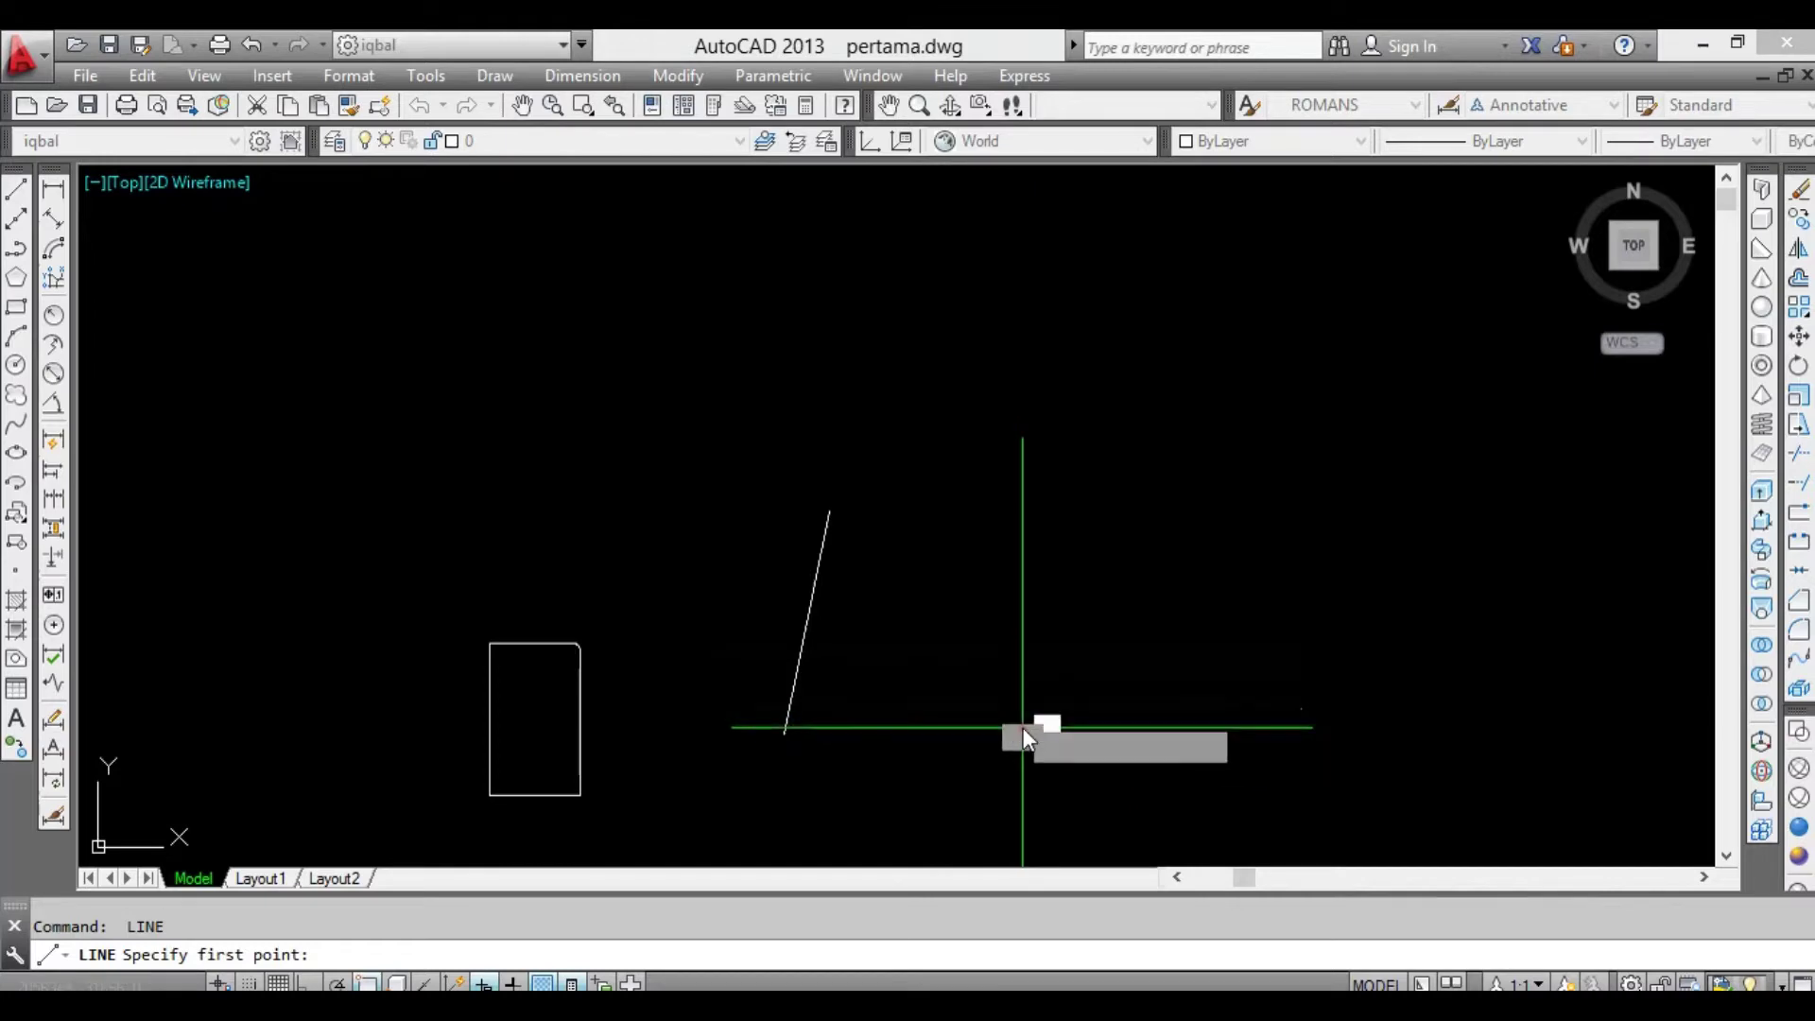
click(899, 481)
key(Return)
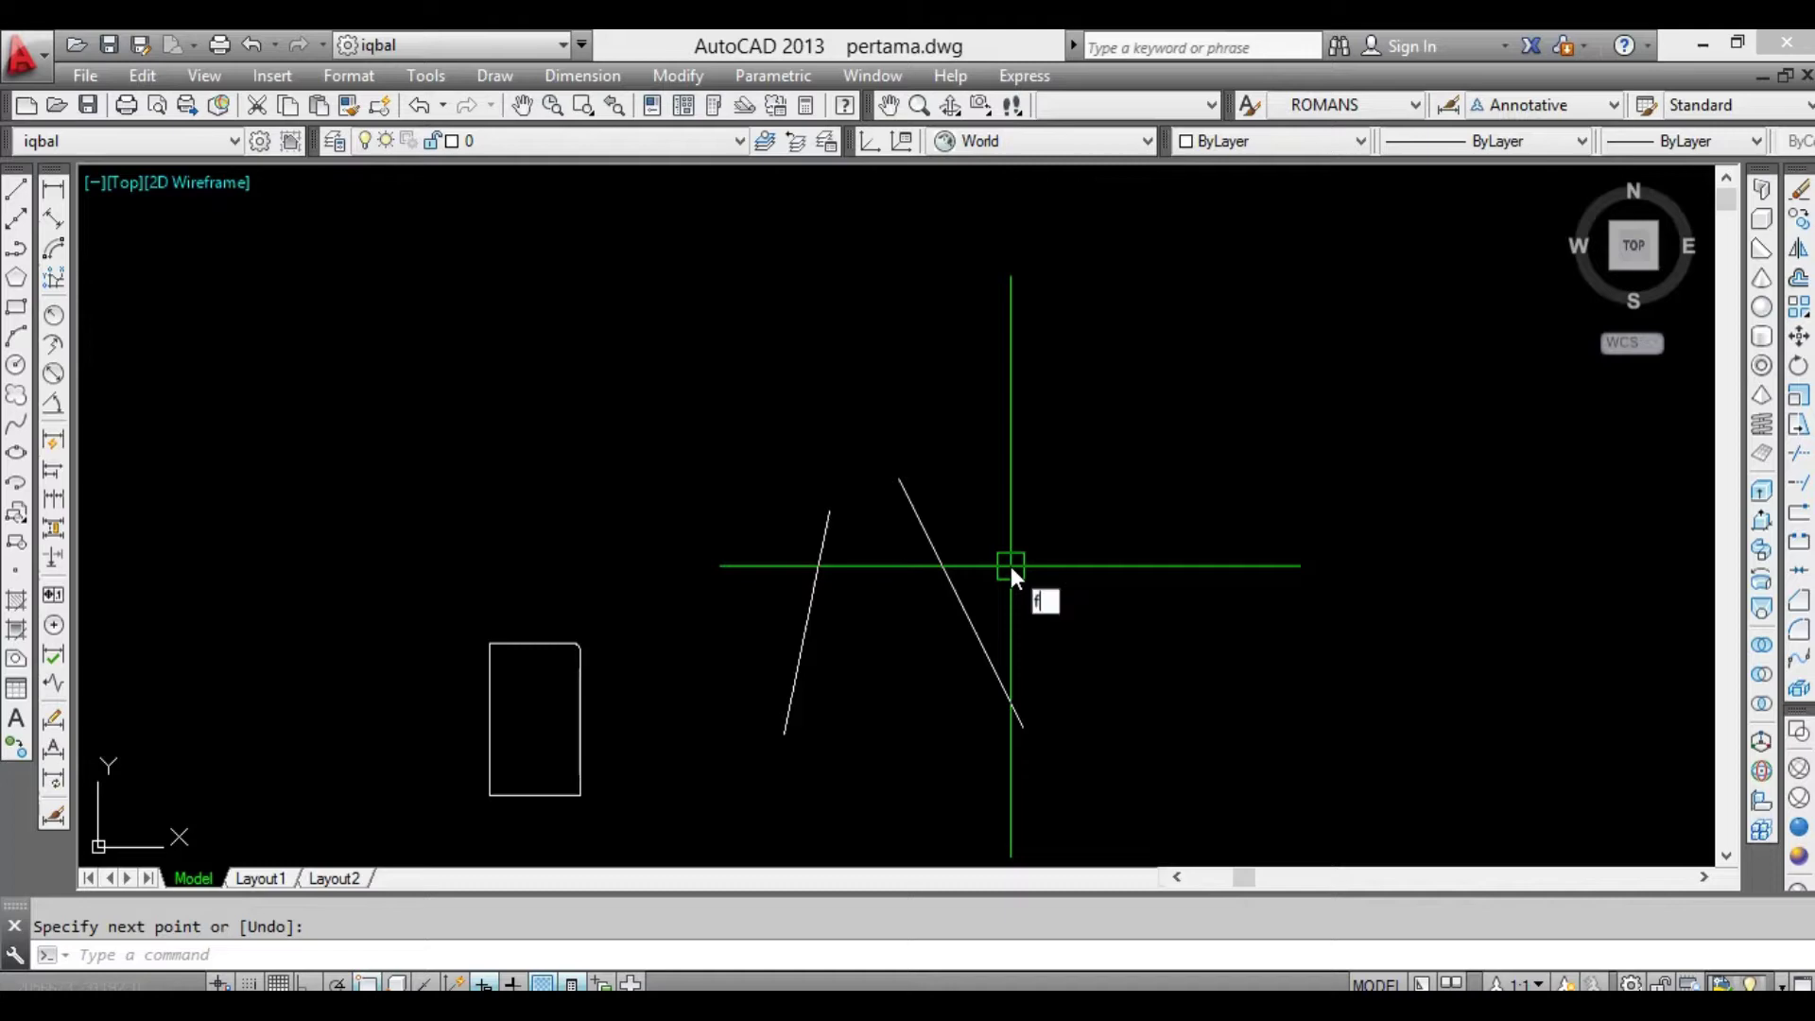
- Fillet the right and left slanted lines with radius 0 to form a sharp apex
key(Return)
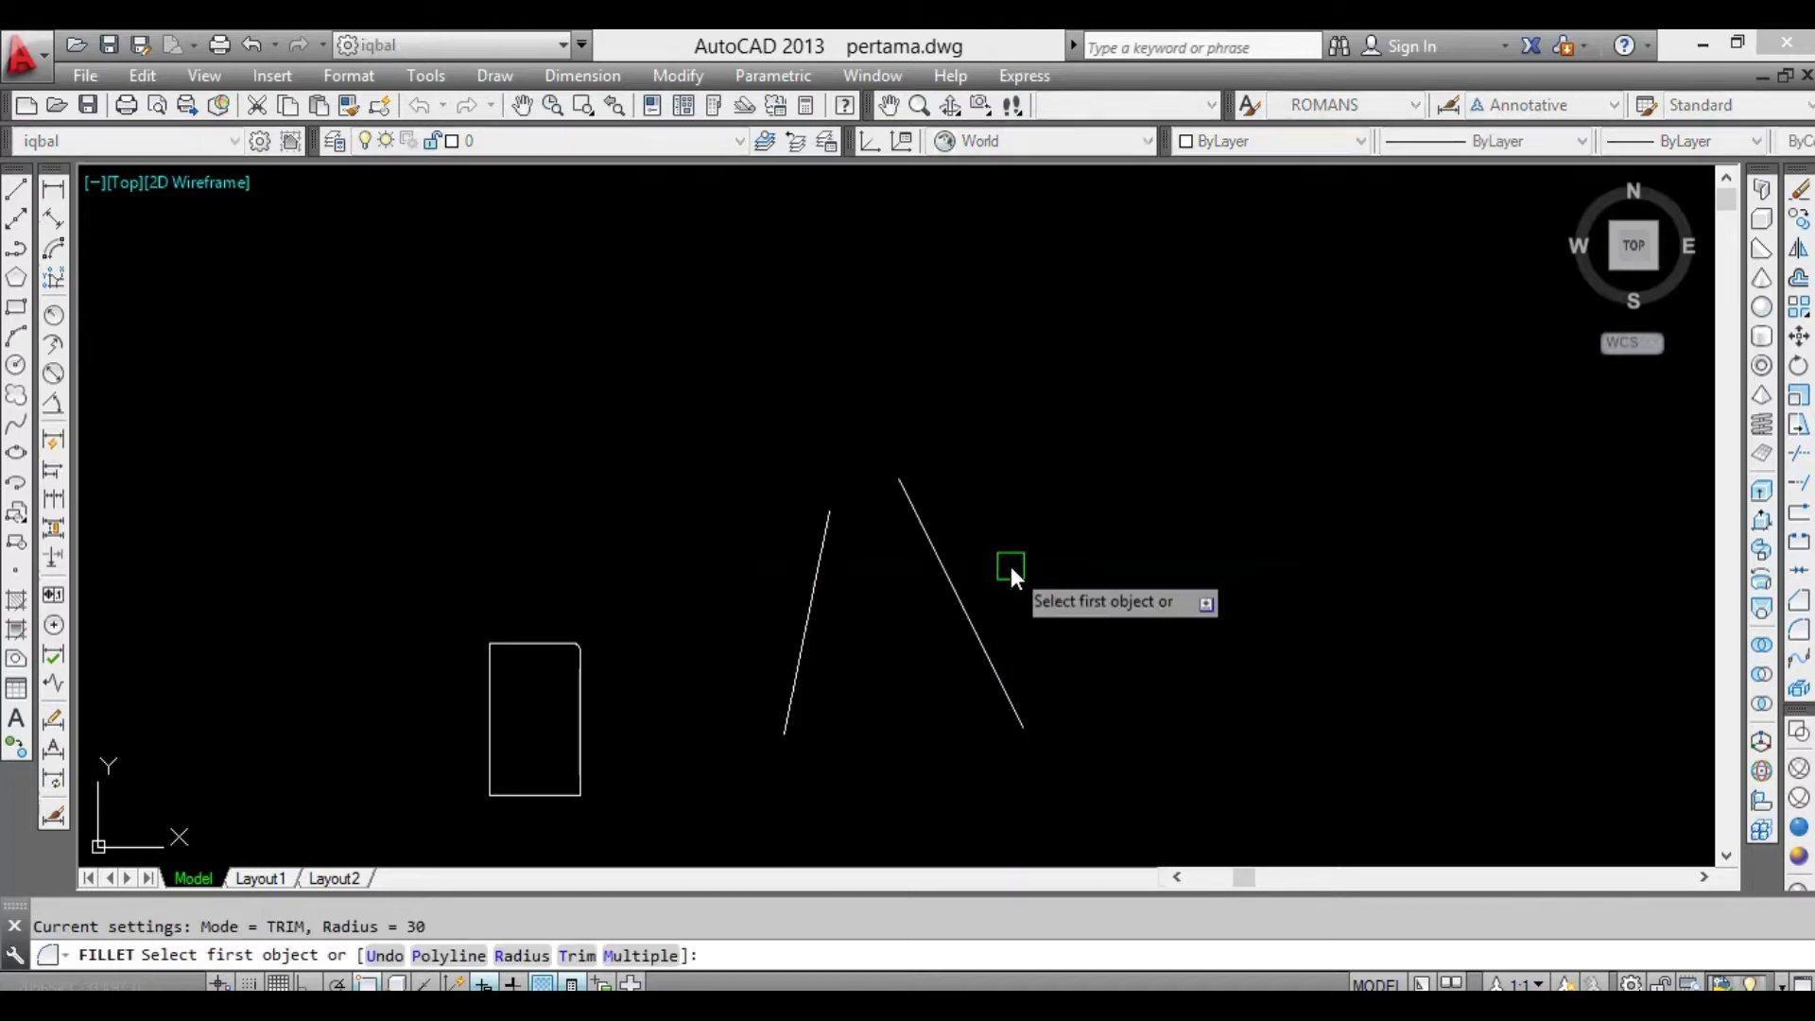
text(r)
key(Return)
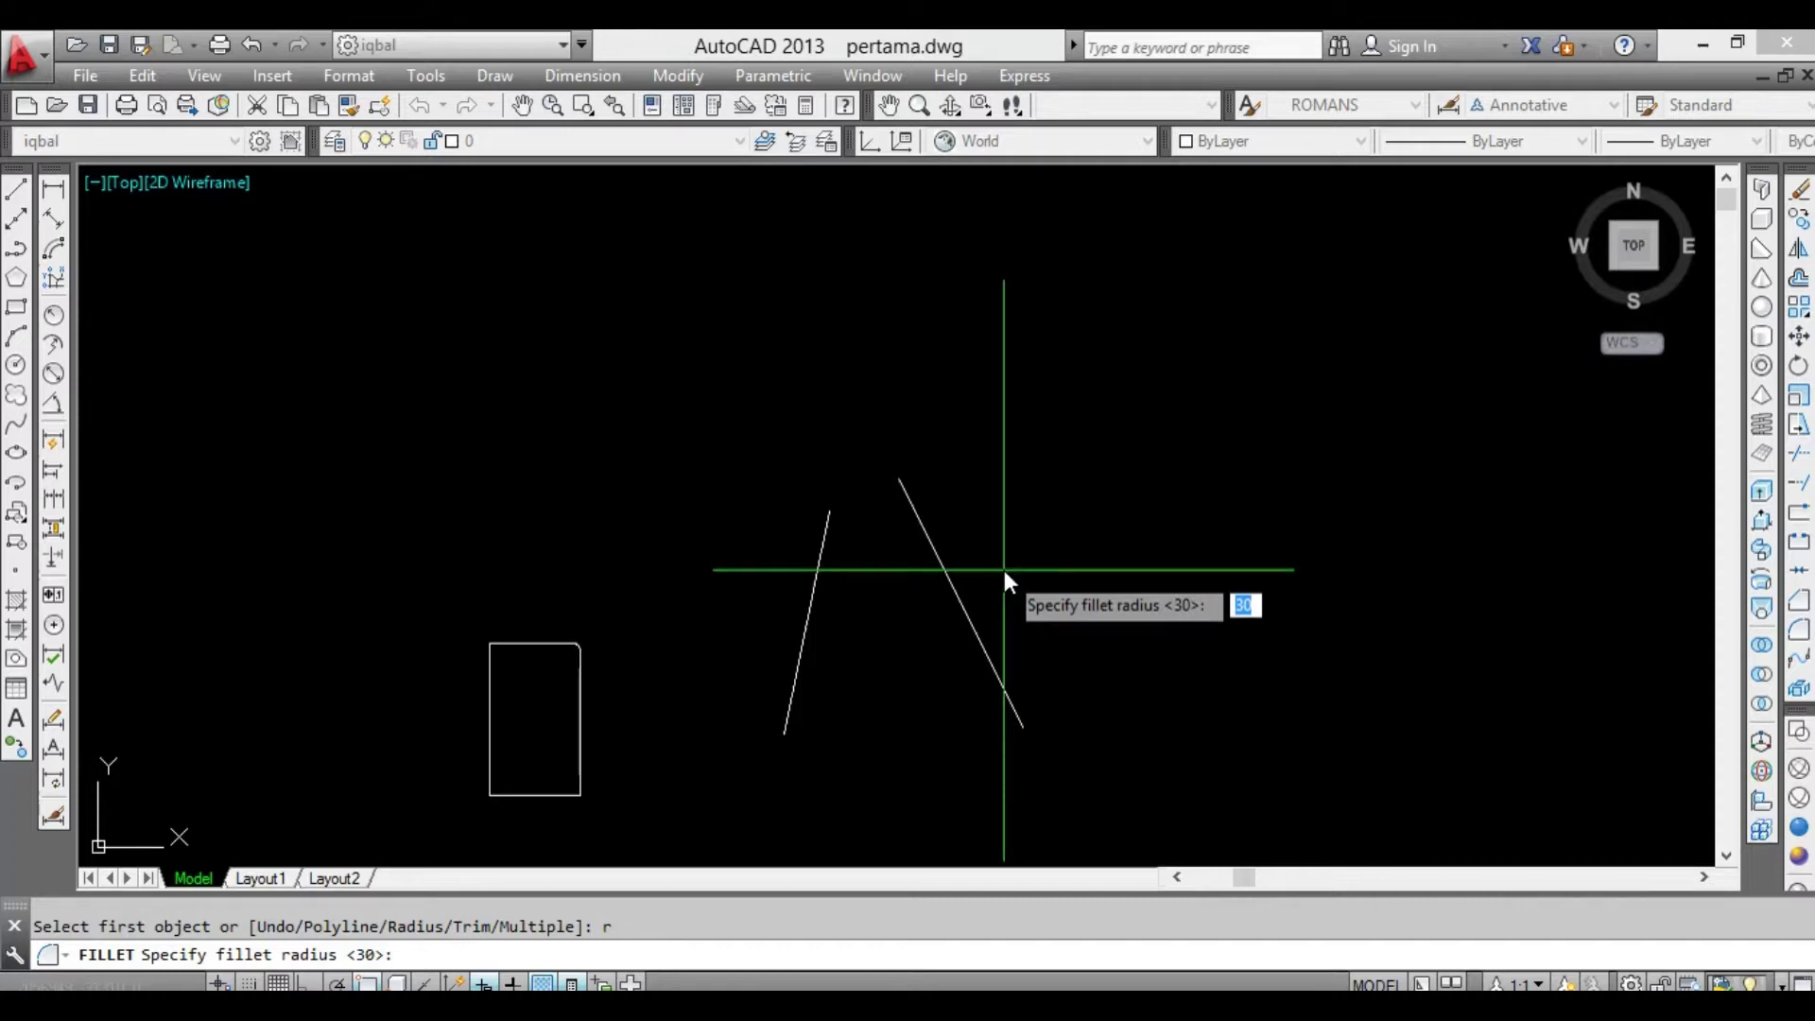
text(0)
key(Return)
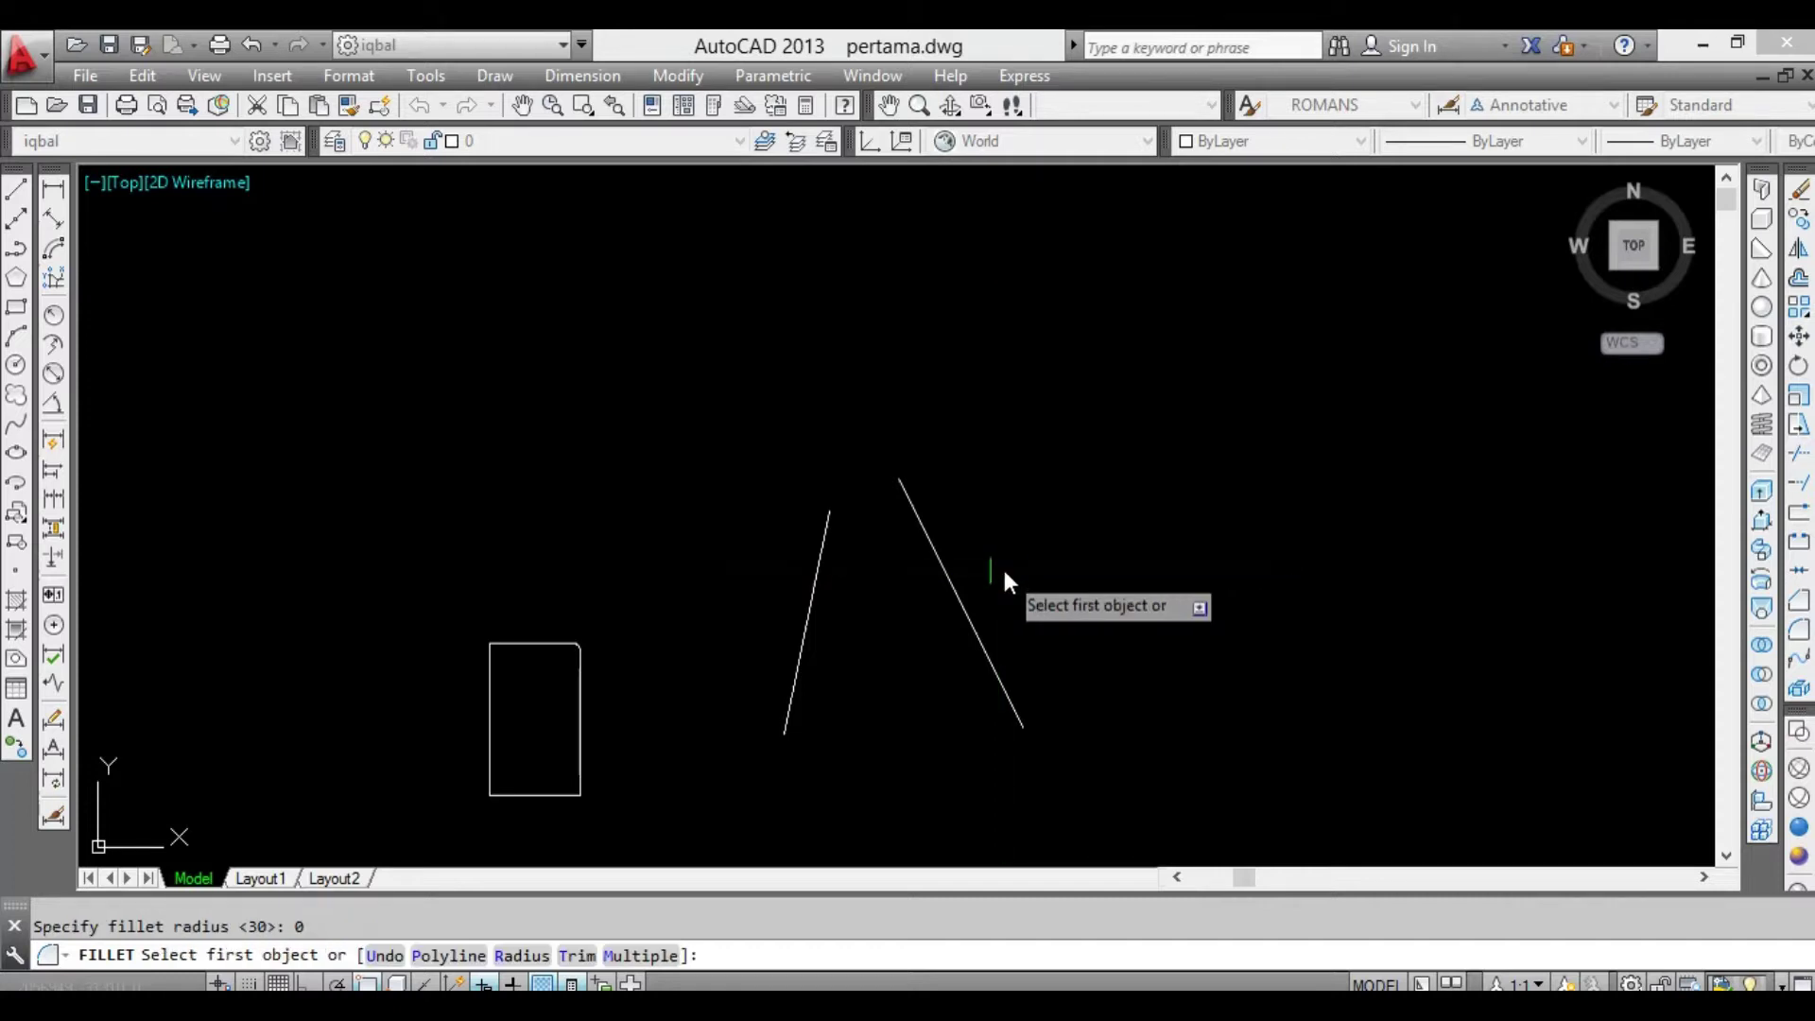
click(942, 565)
click(819, 601)
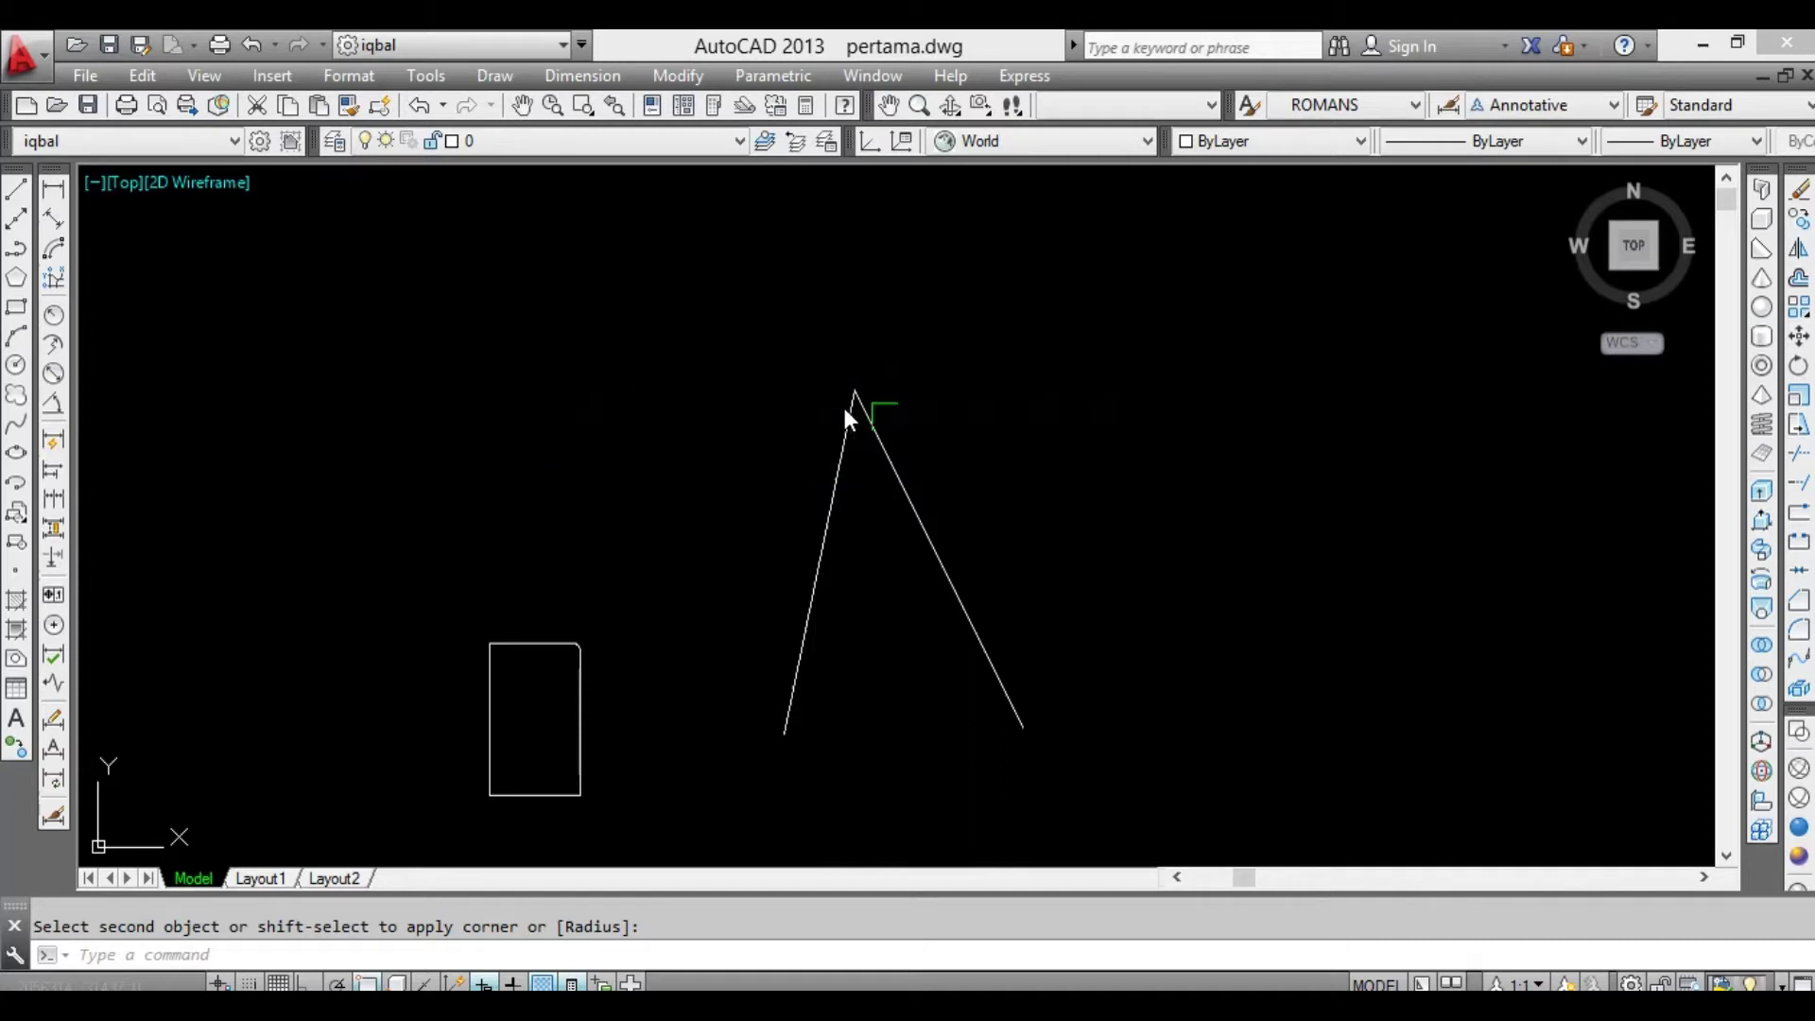
middle_drag(714, 624, 827, 517)
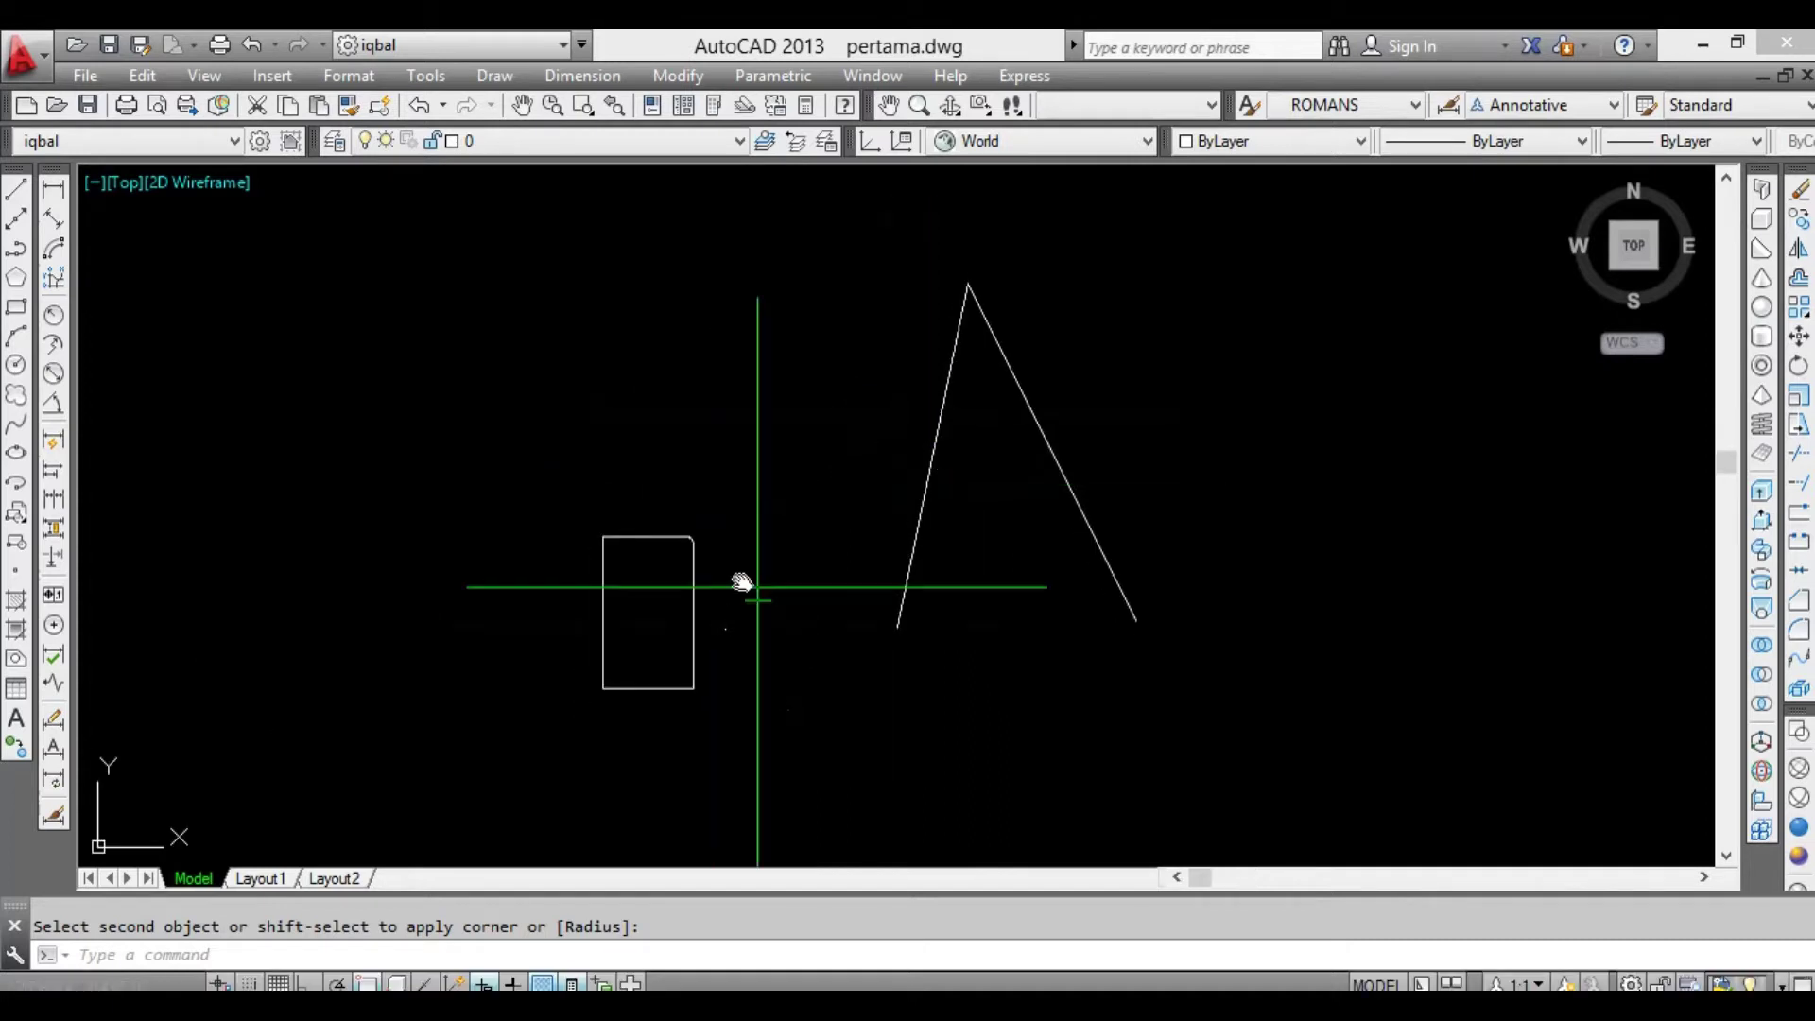
scroll(699, 539, up, 3)
scroll(709, 560, up, 1)
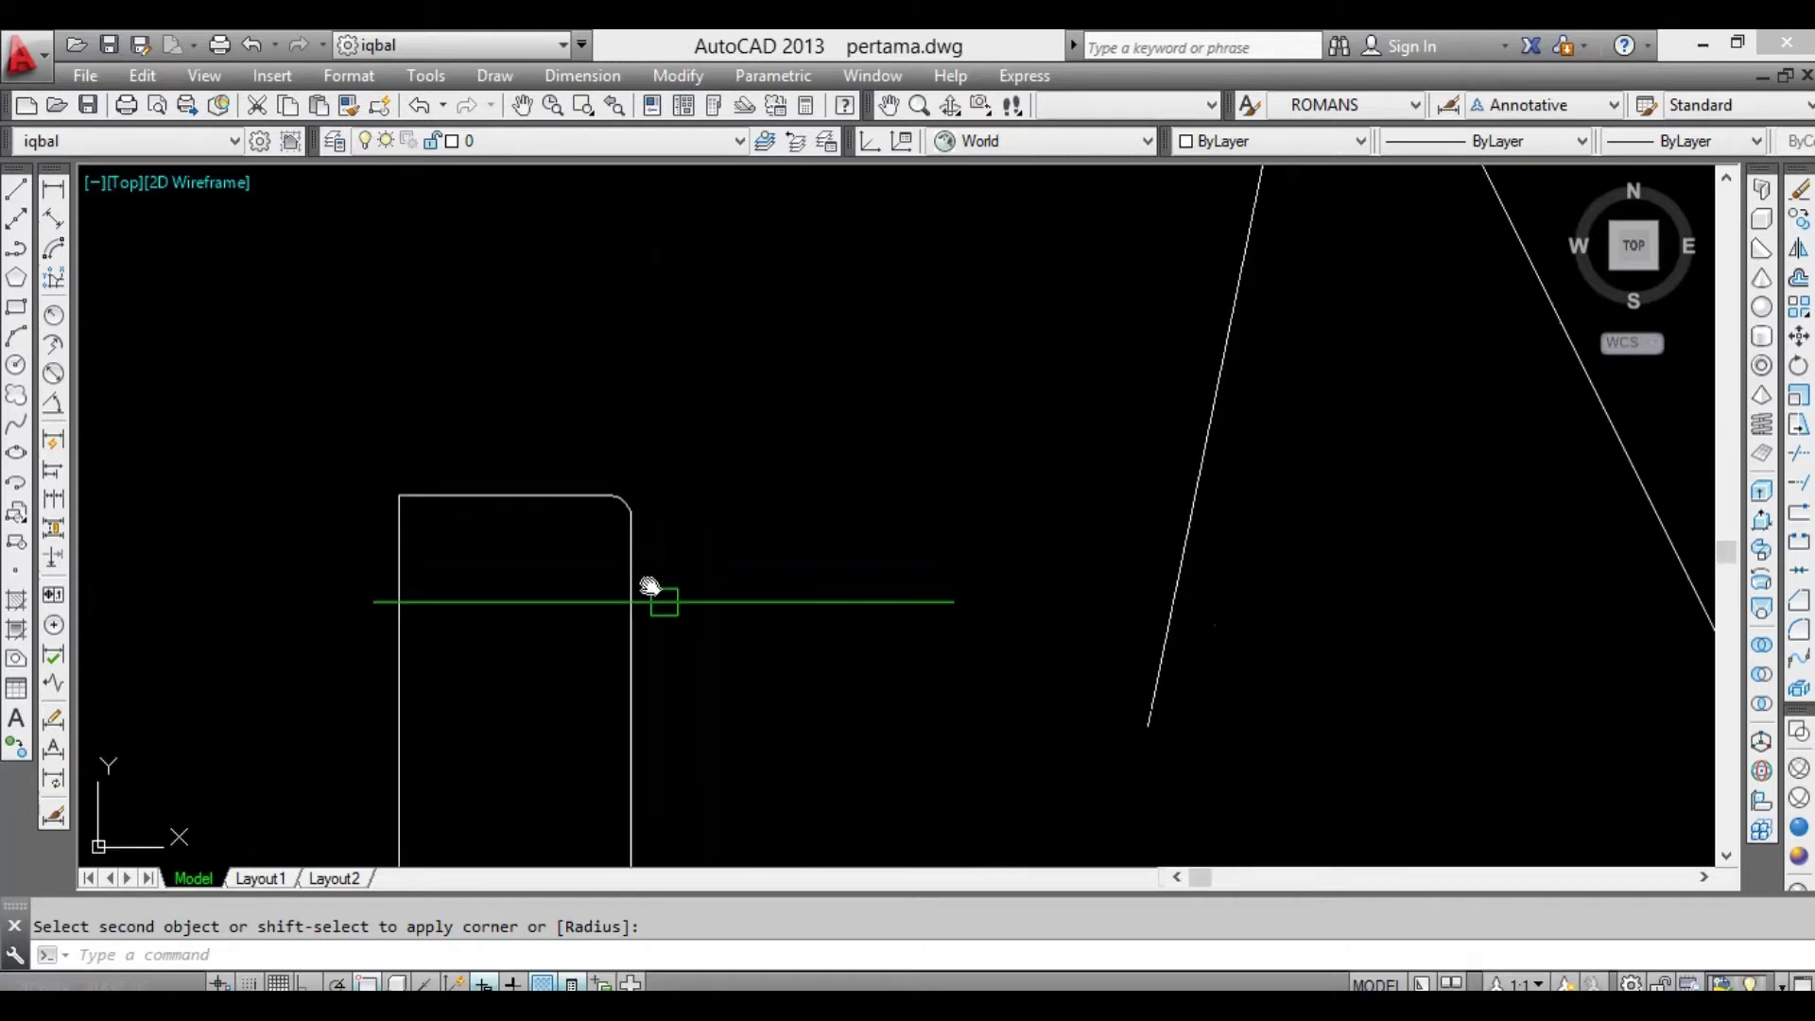
scroll(649, 586, down, 2)
middle_drag(714, 510, 766, 539)
scroll(738, 624, up, 1)
scroll(695, 614, up, 2)
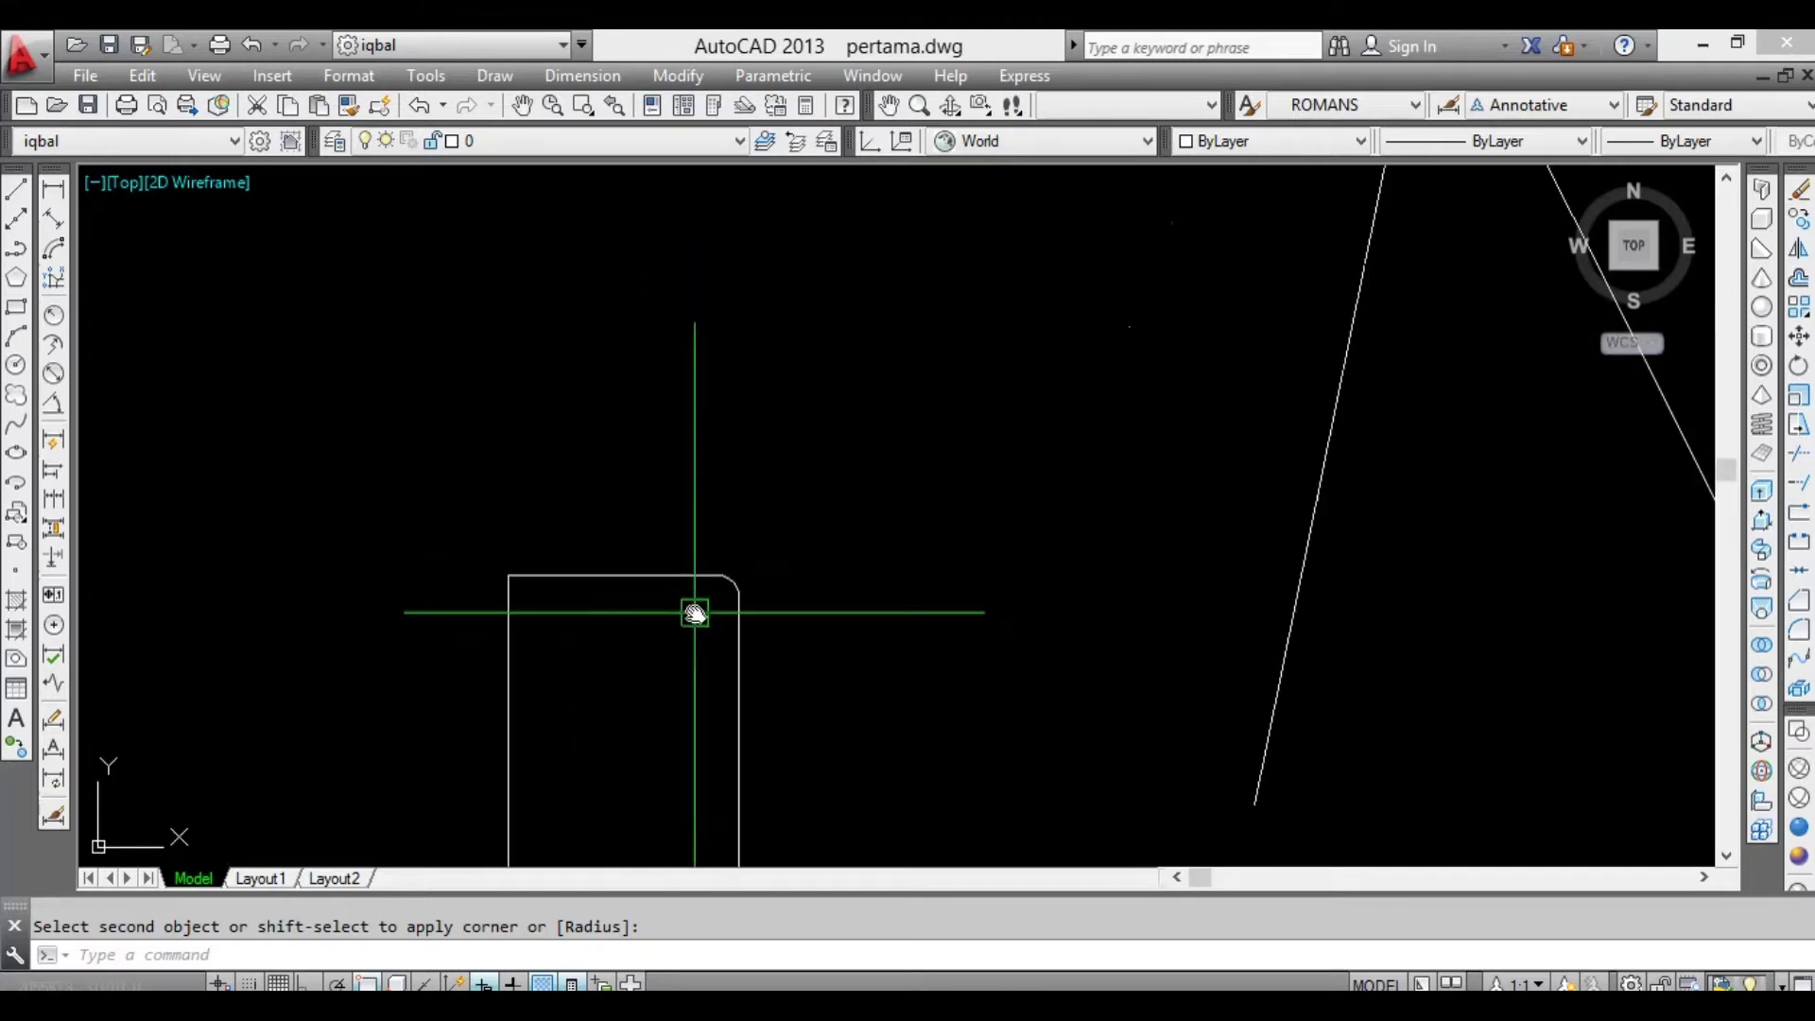
scroll(698, 612, up, 4)
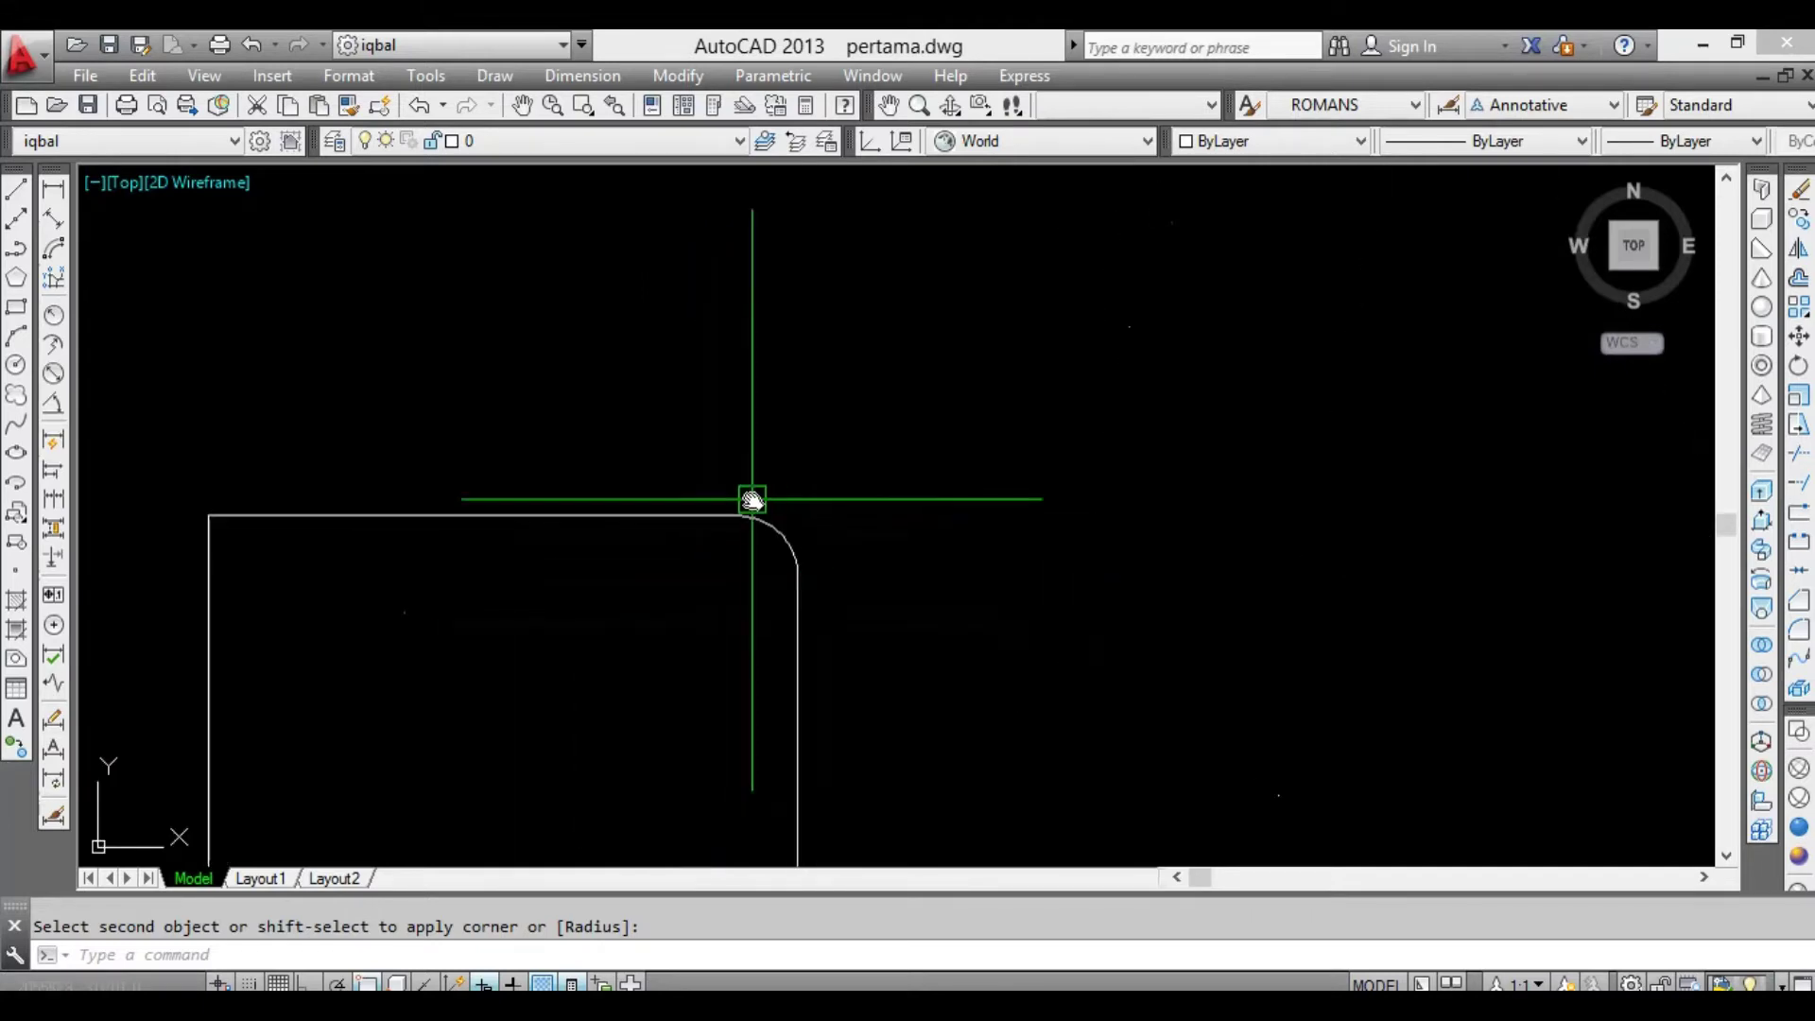
scroll(791, 547, down, 5)
middle_drag(1022, 507, 1177, 485)
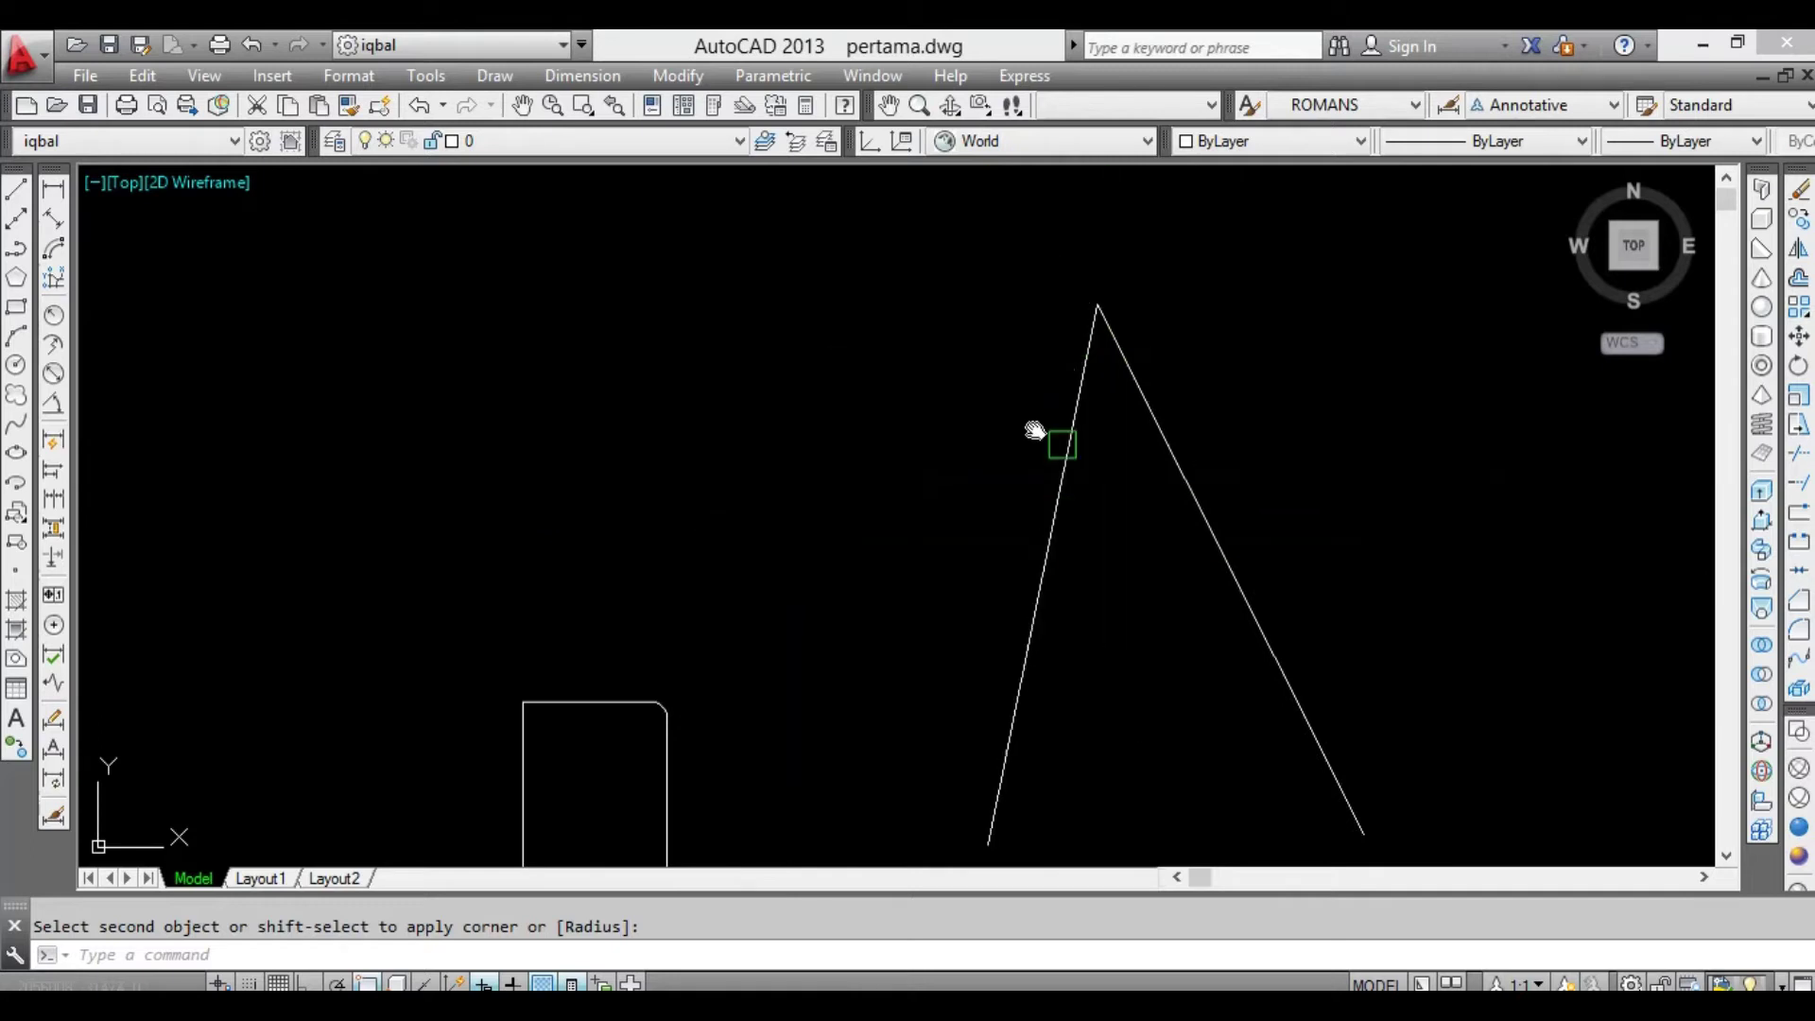
middle_drag(819, 636, 839, 473)
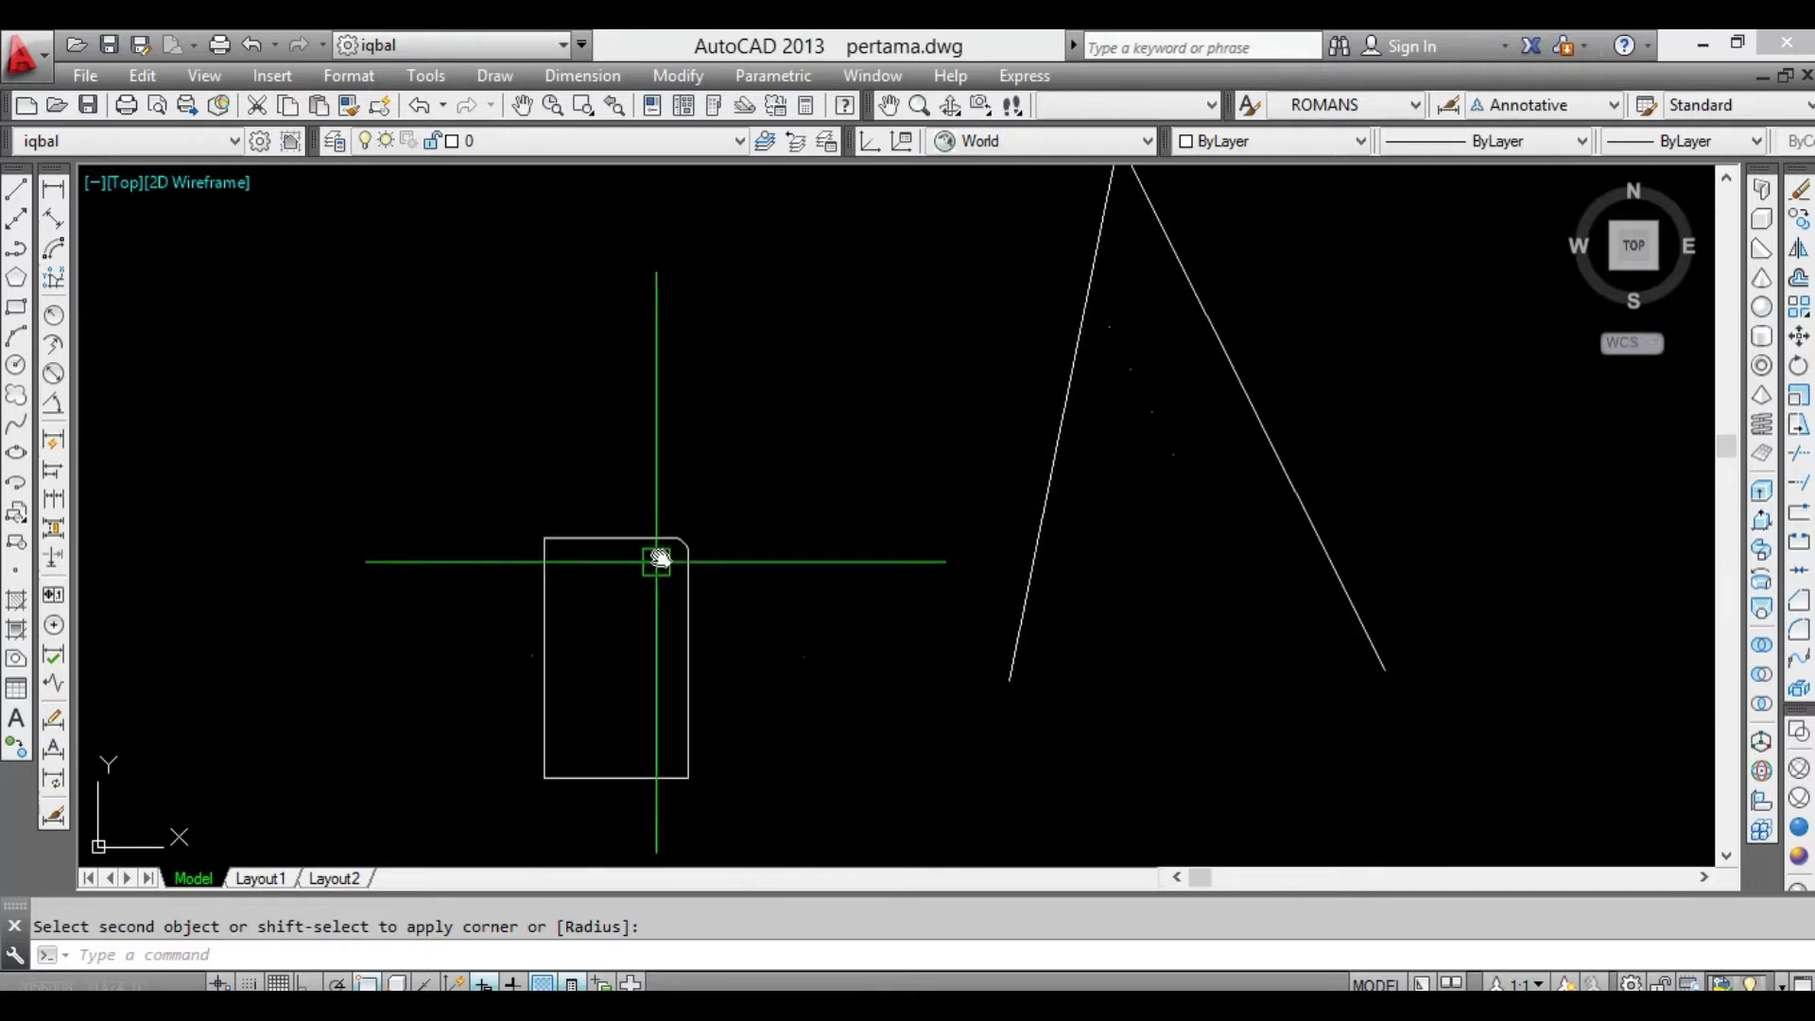
scroll(660, 557, up, 3)
scroll(659, 550, up, 3)
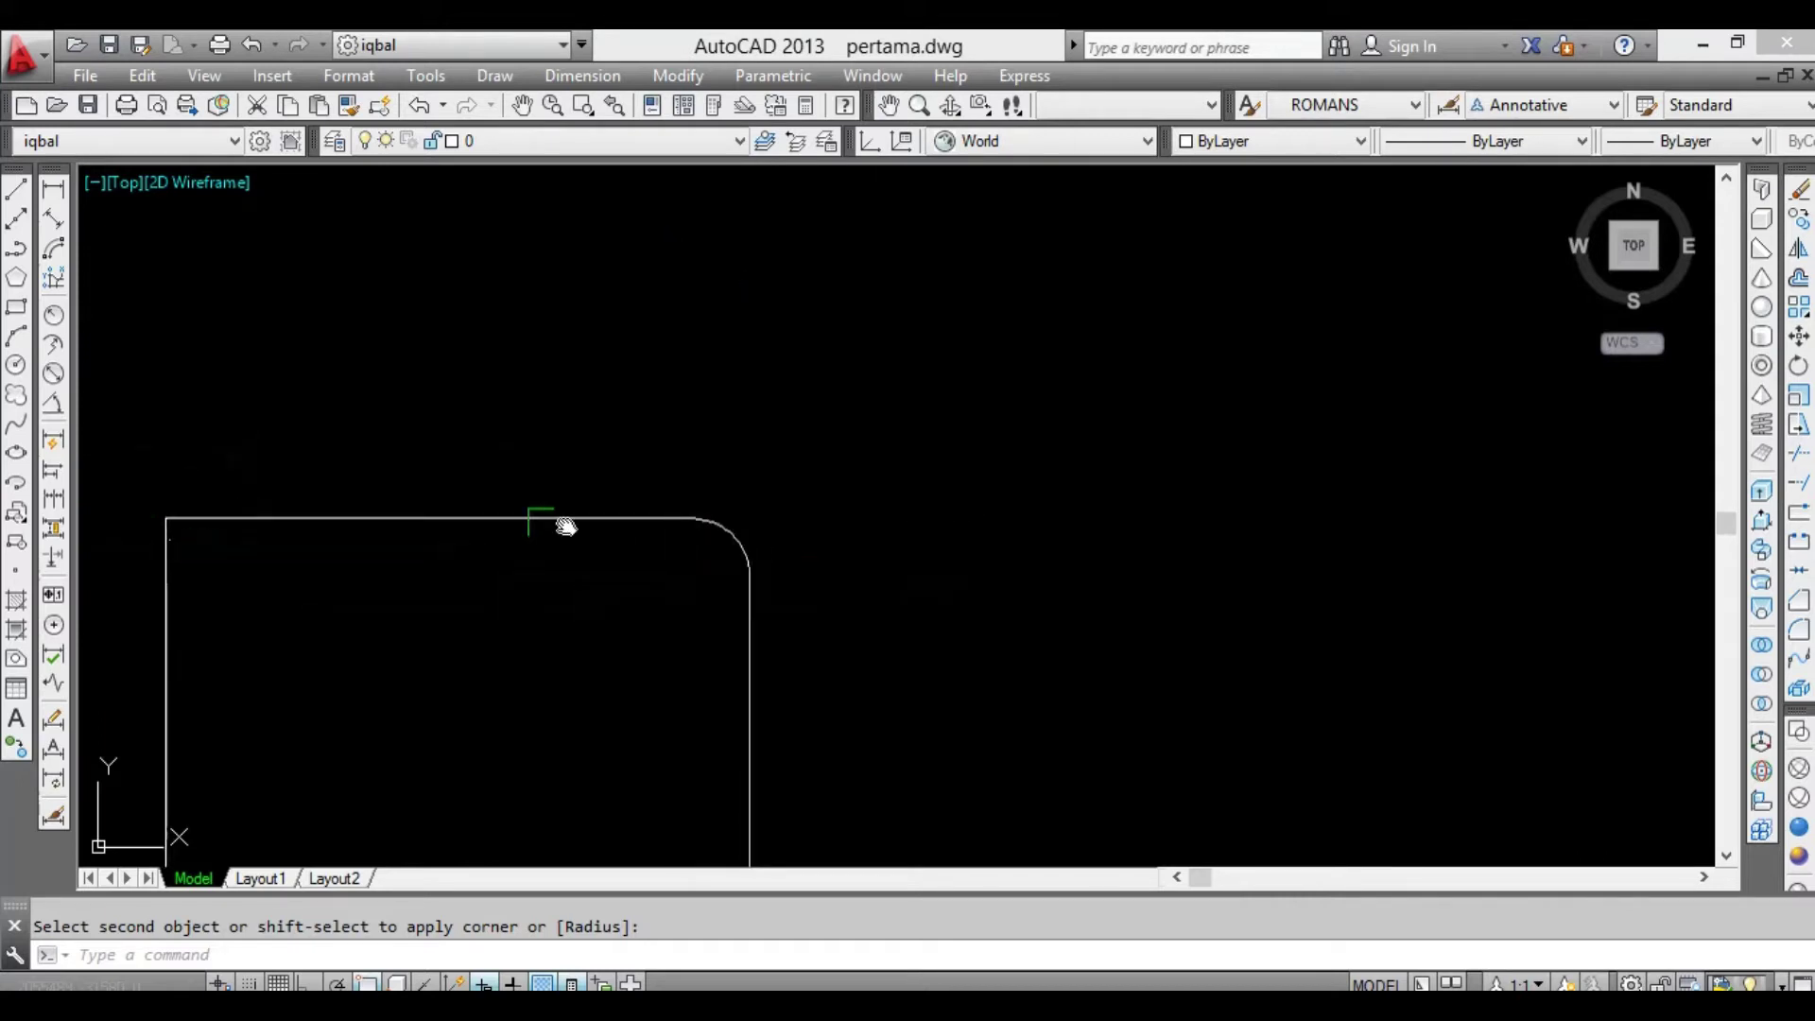
scroll(605, 547, down, 4)
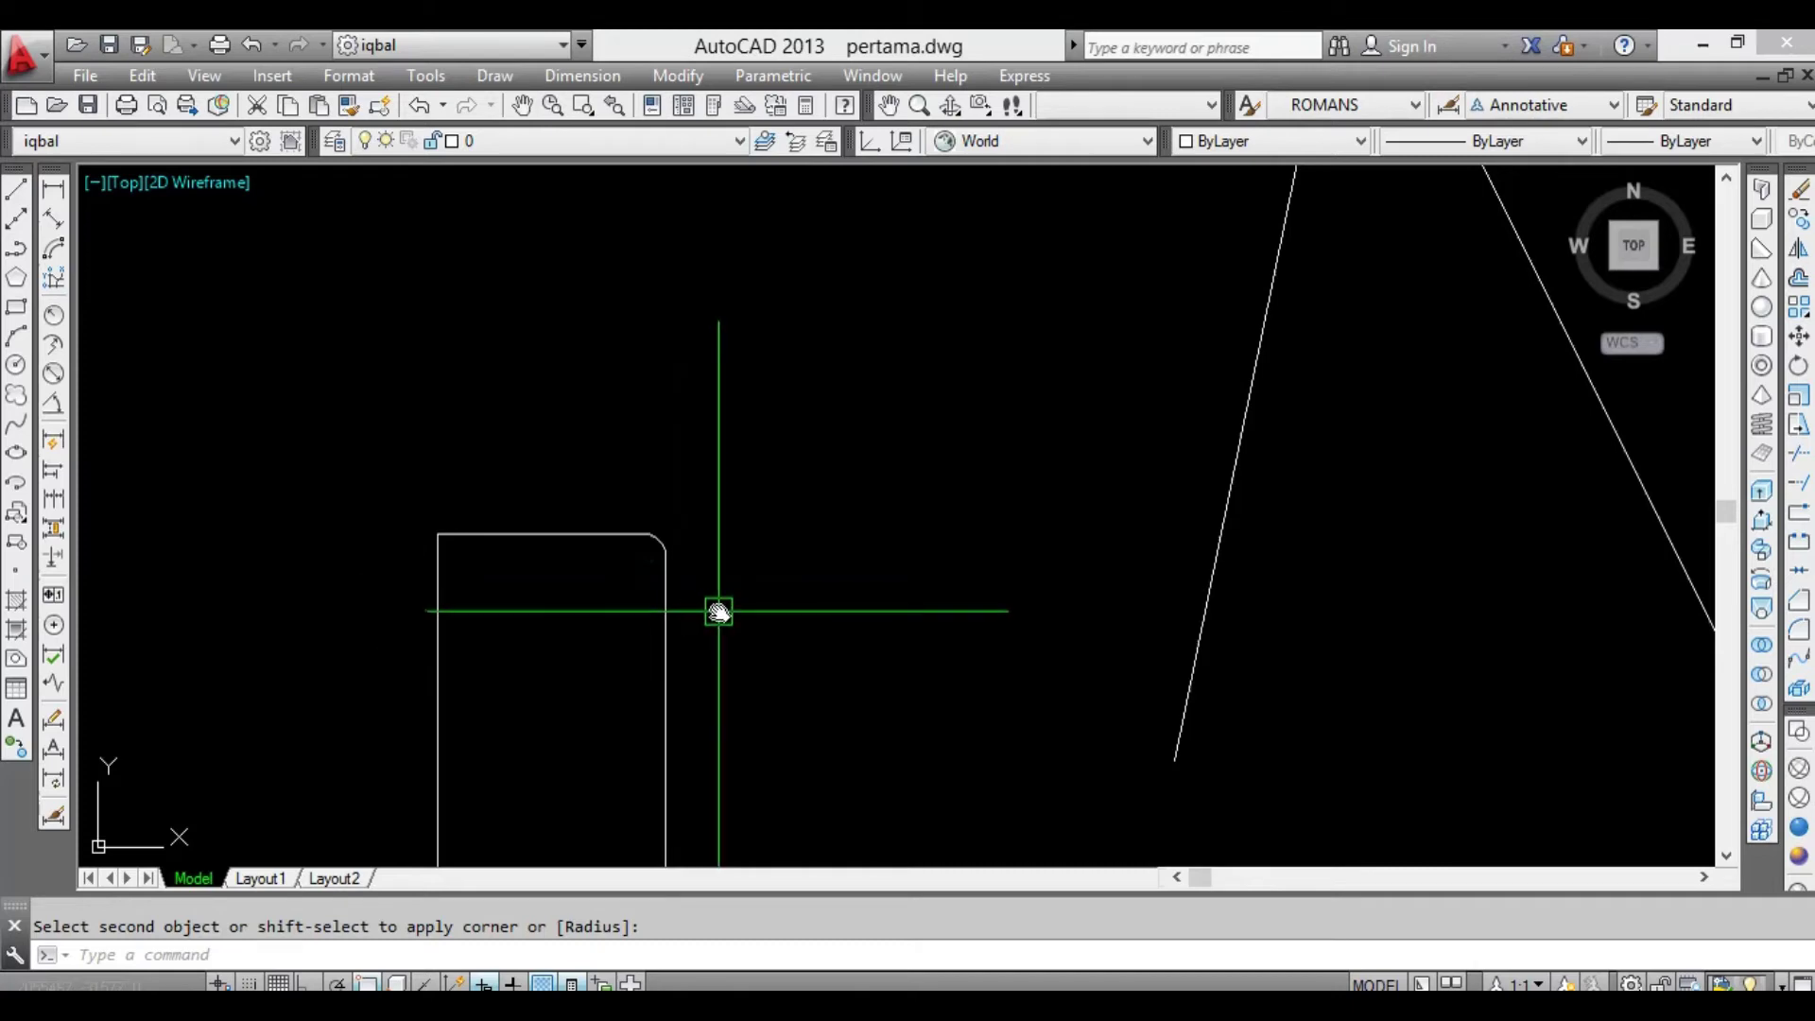
- Fillet the rectangle's right and top edges with radius 0, restoring the square corner
text(F)
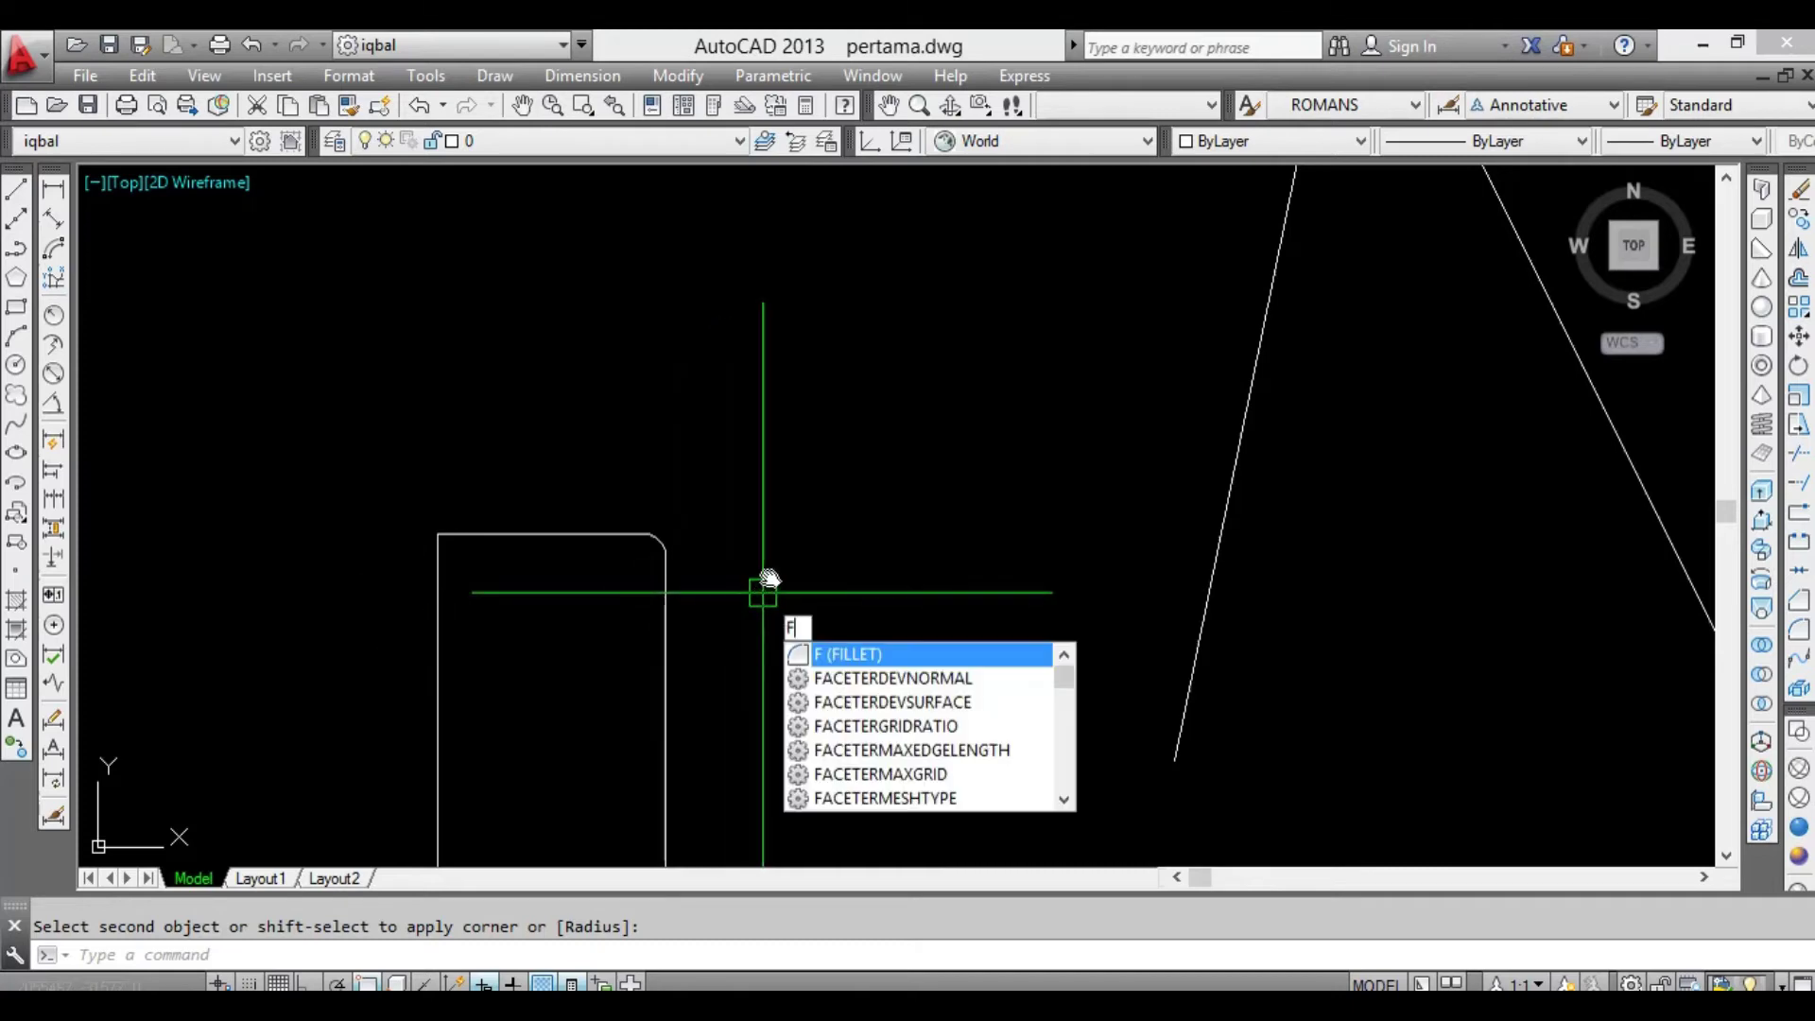
key(Return)
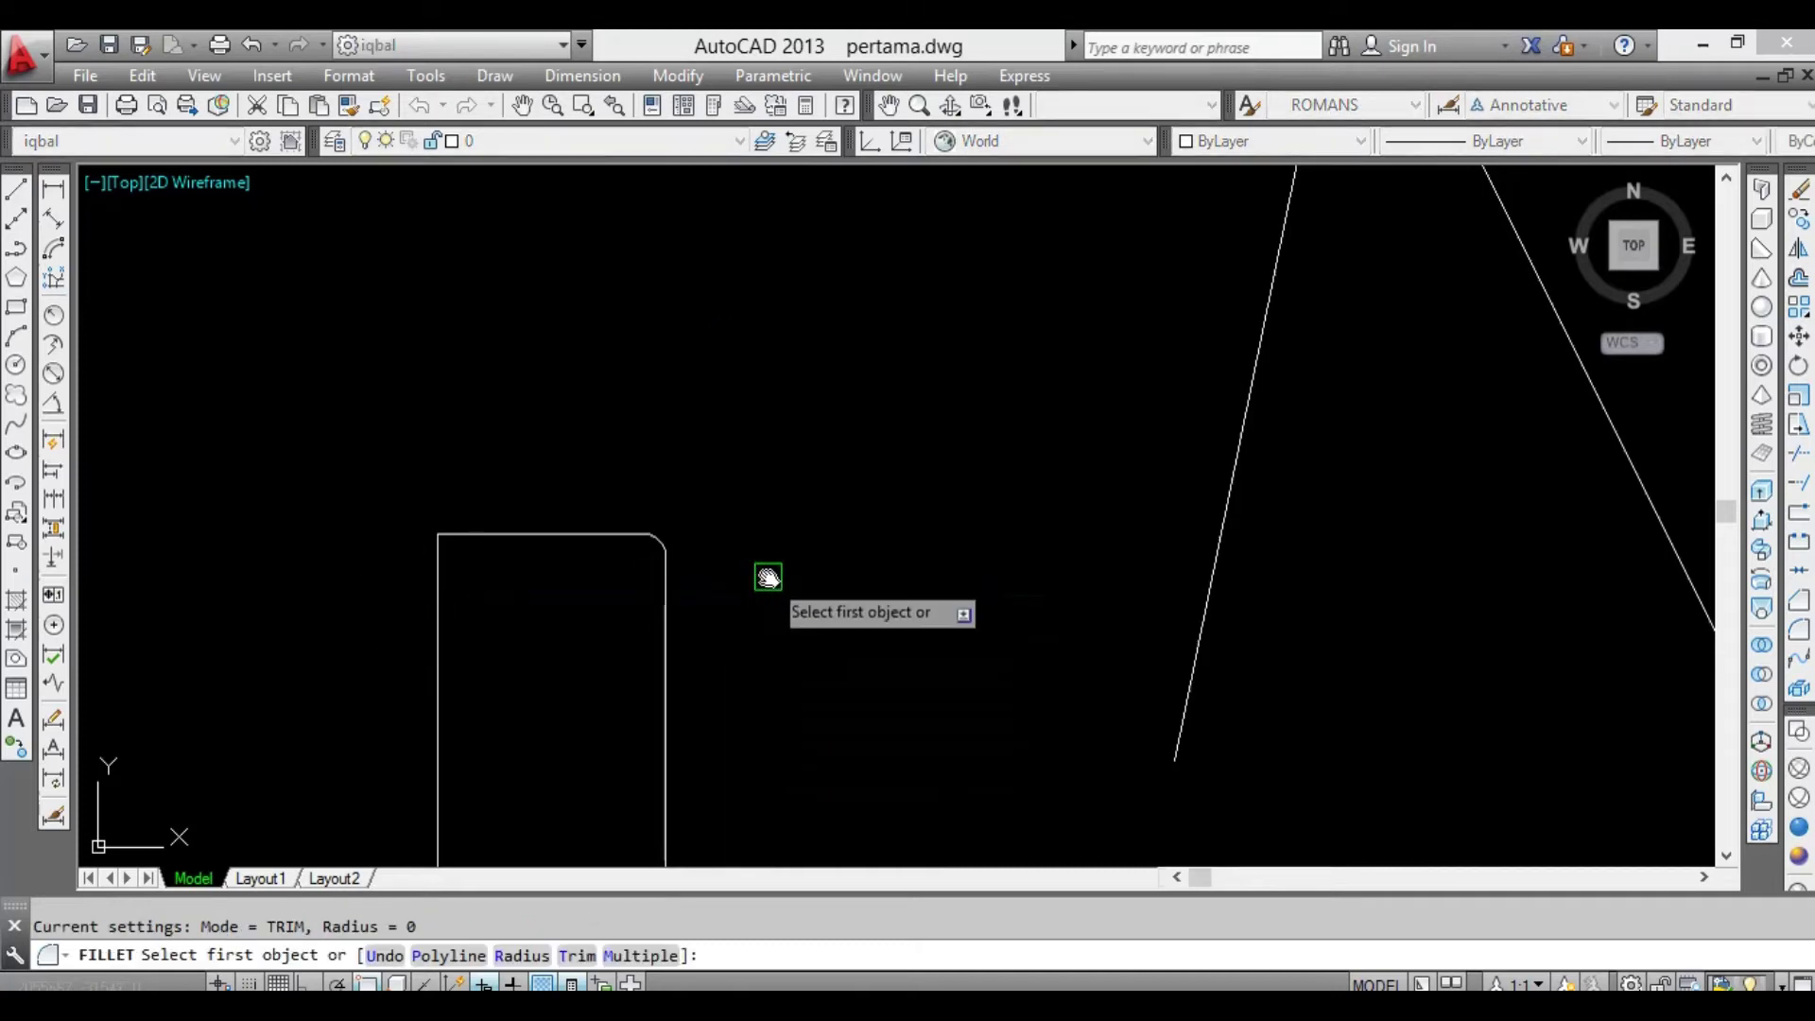
text(r)
key(Return)
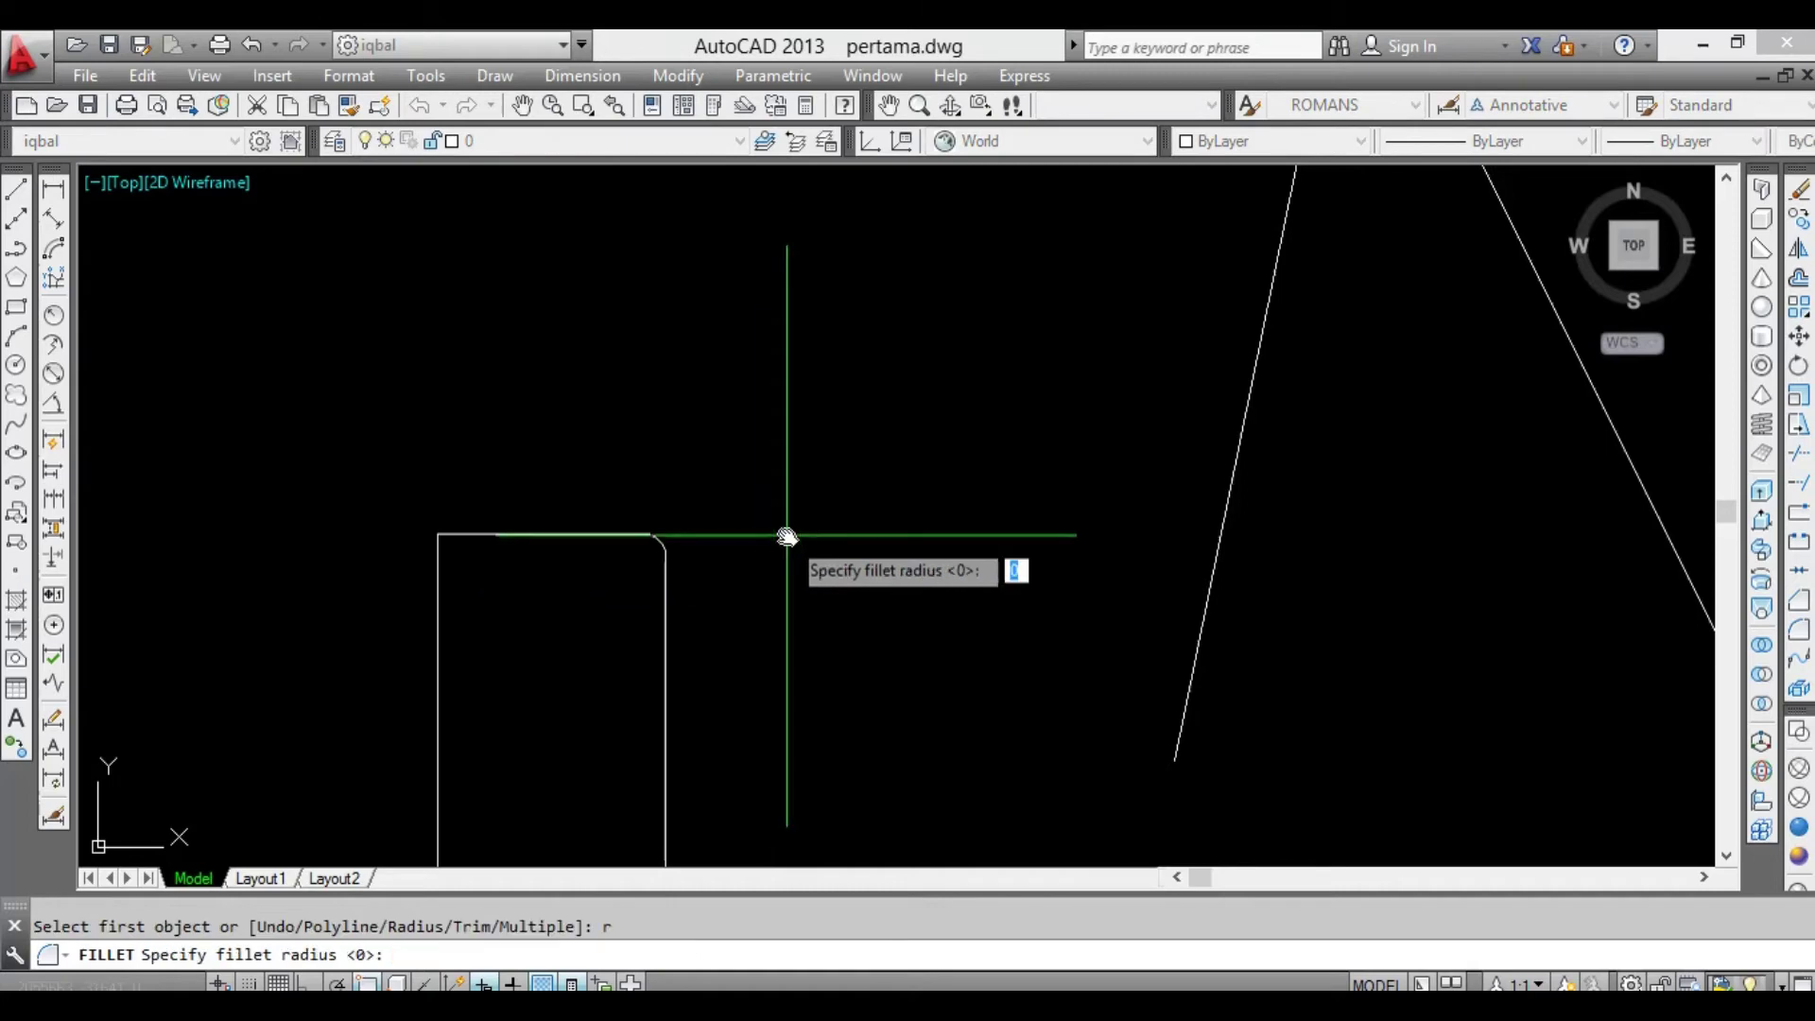
text(0)
key(Return)
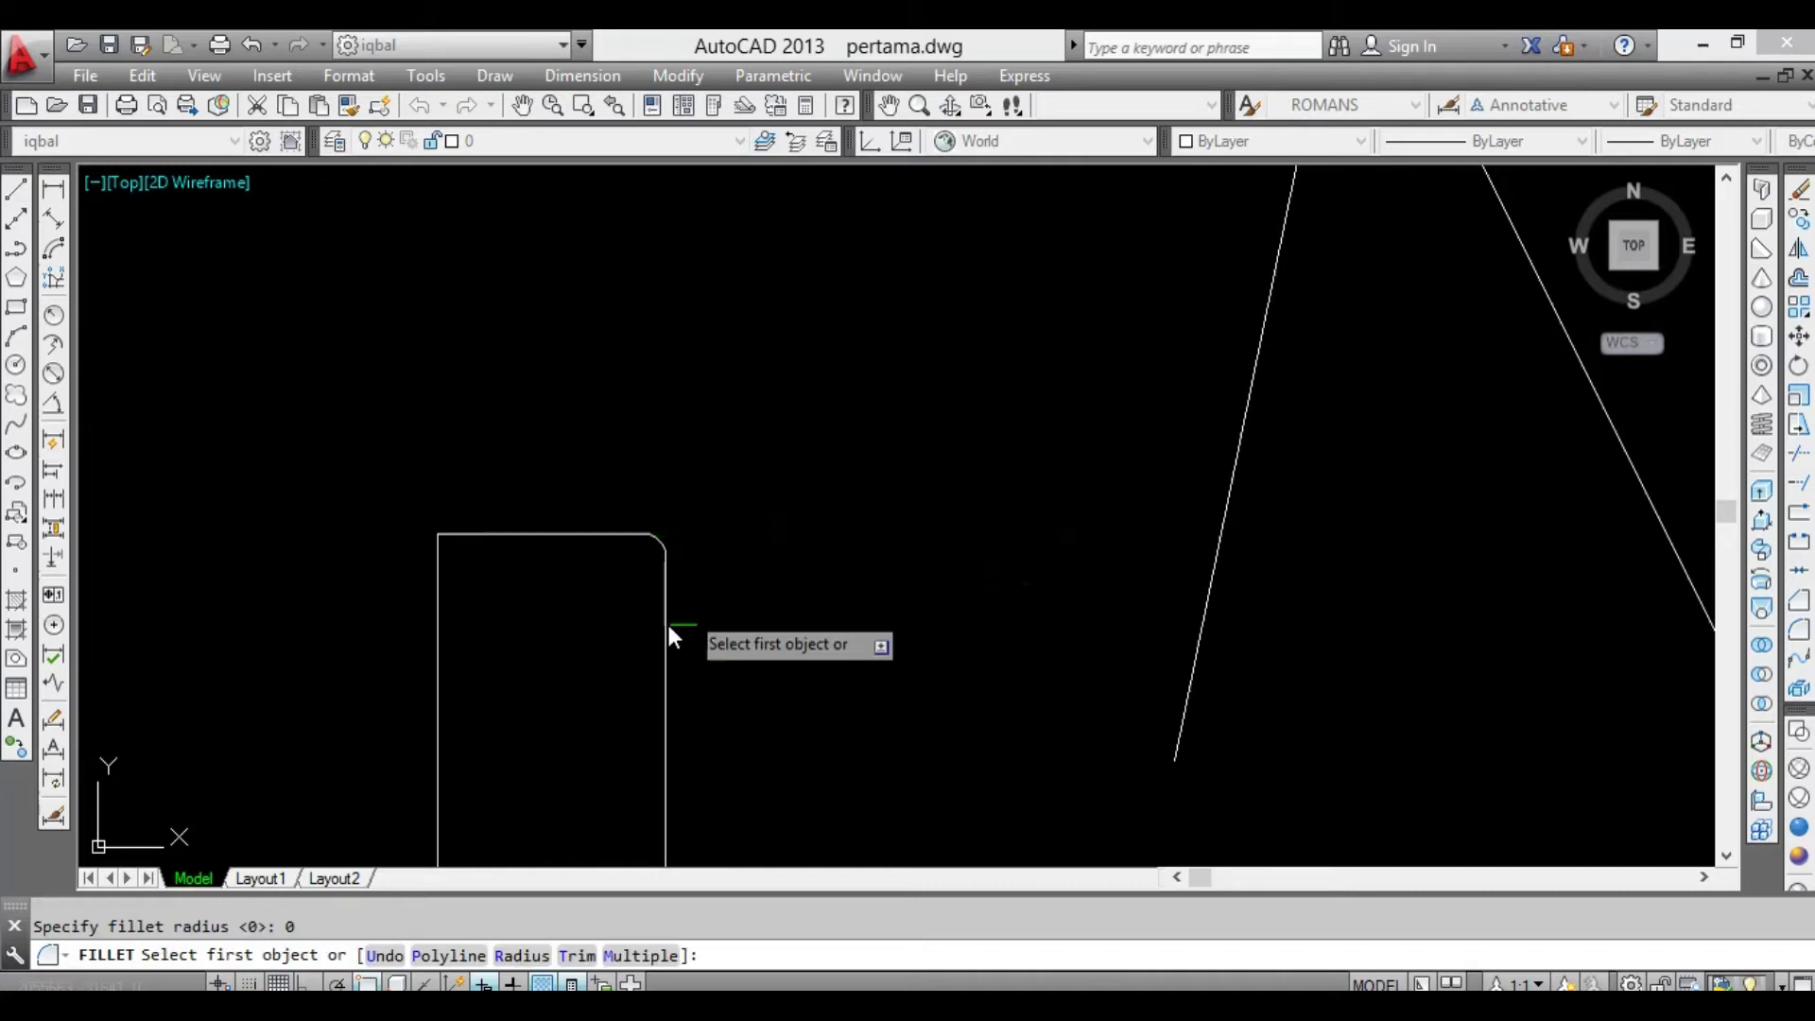
click(661, 599)
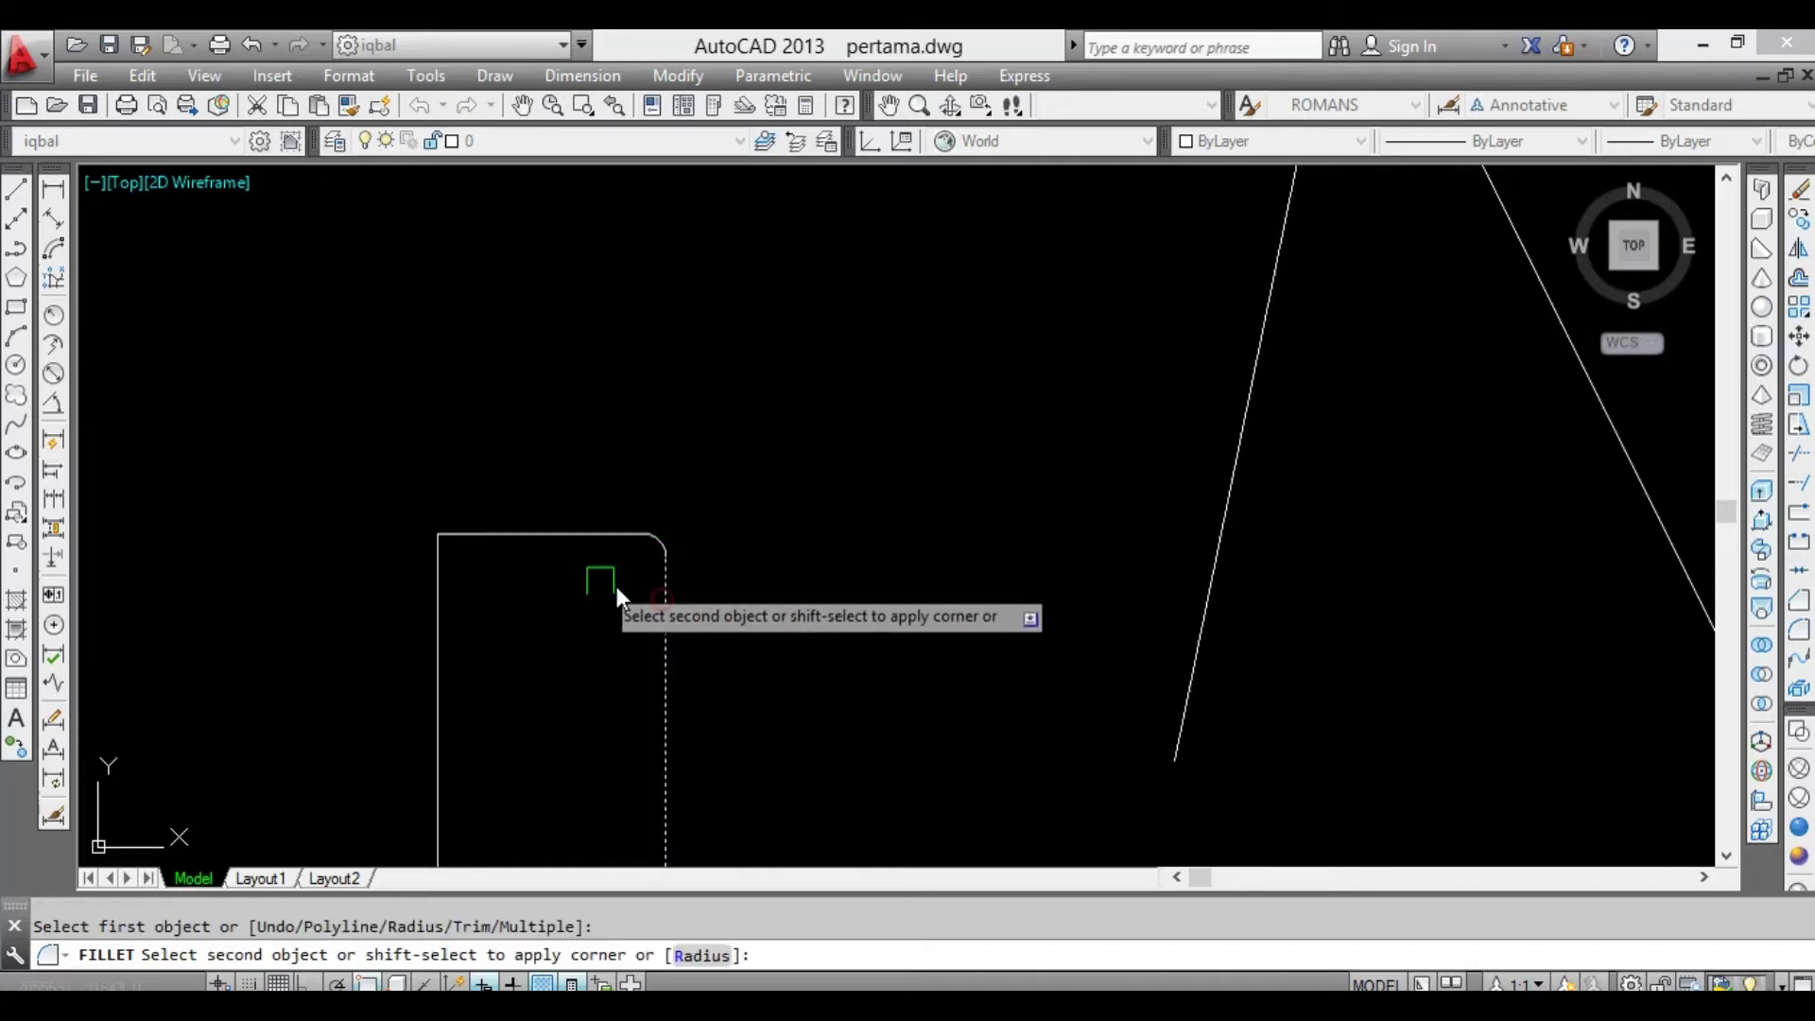
click(594, 549)
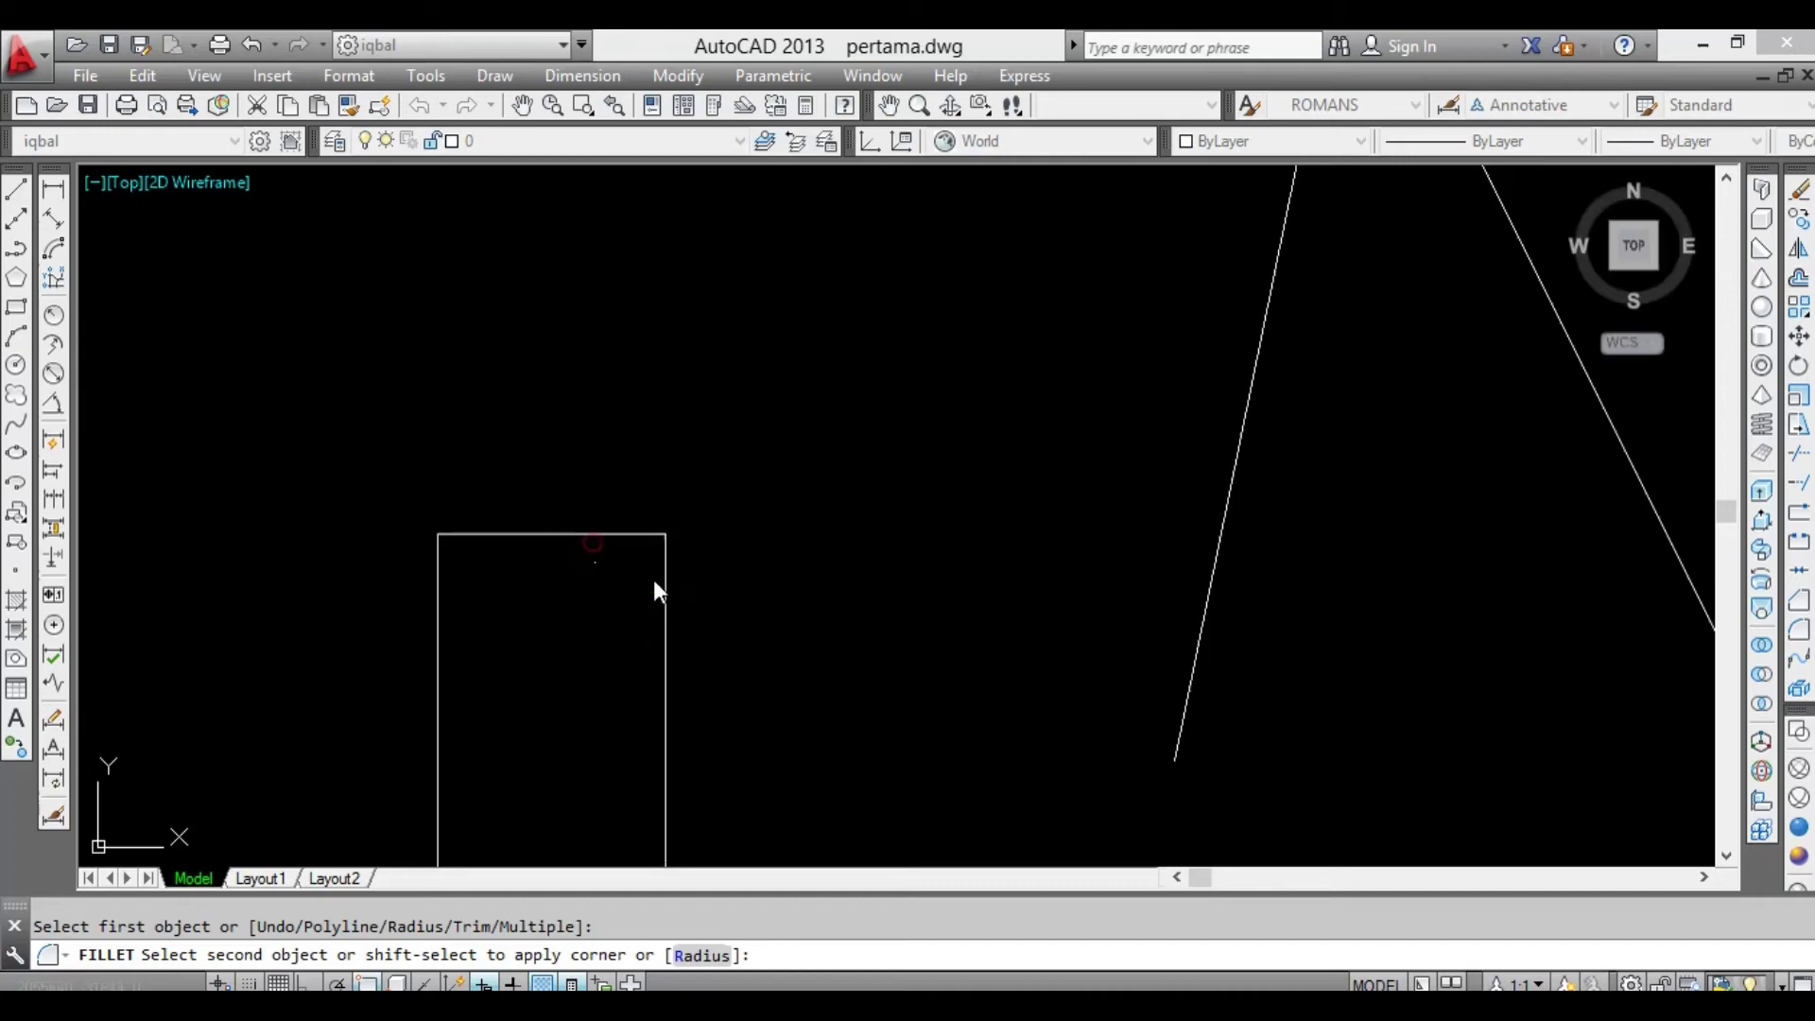
scroll(627, 565, up, 4)
scroll(734, 524, up, 2)
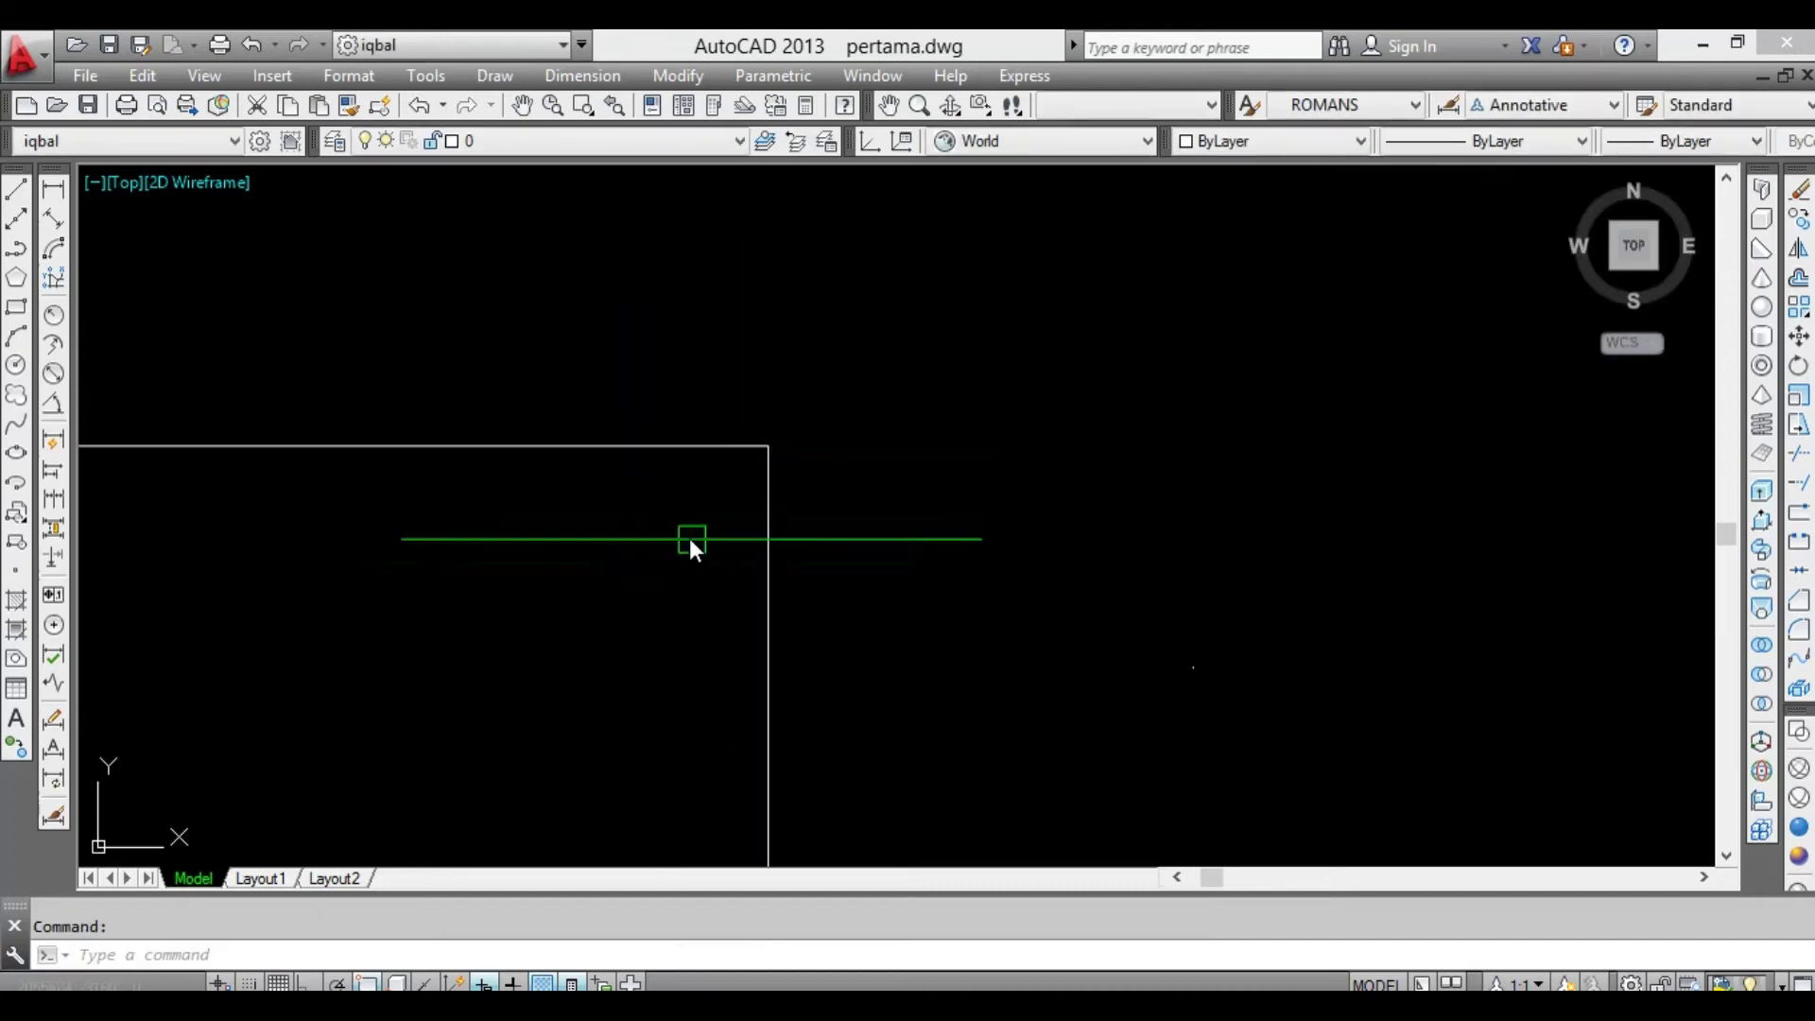
scroll(751, 534, down, 3)
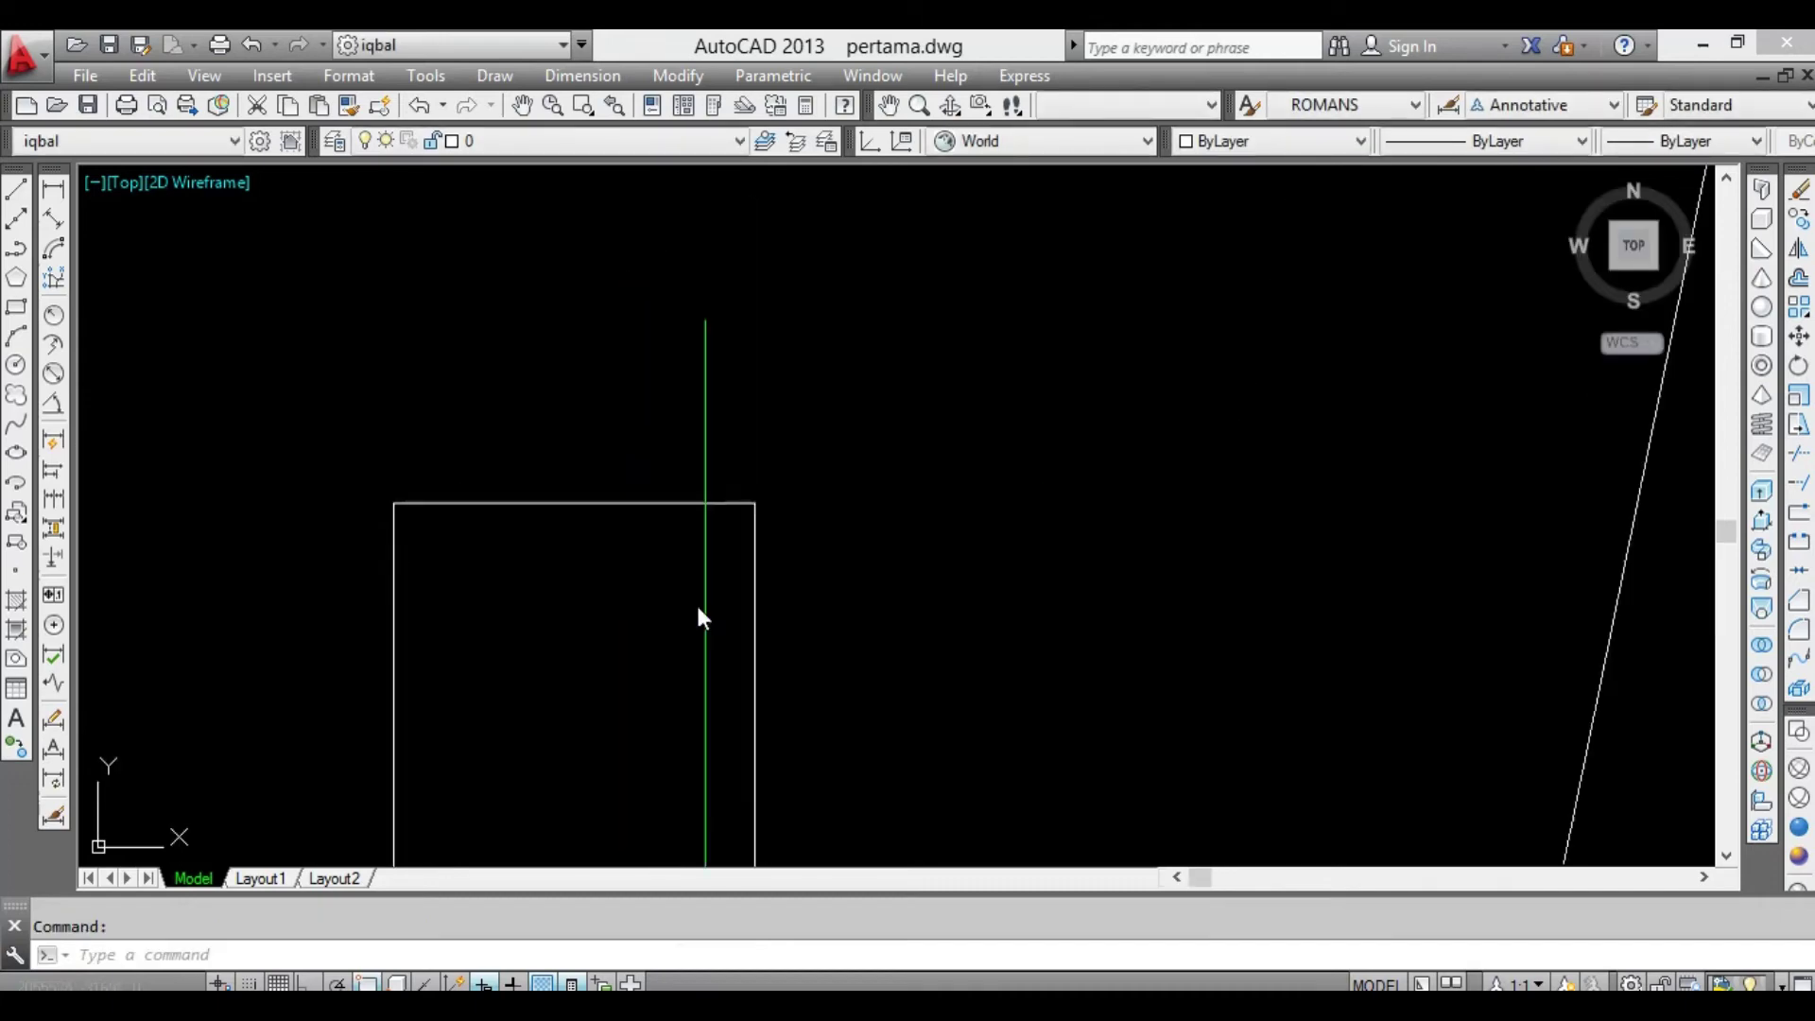
scroll(657, 548, down, 2)
scroll(655, 554, down, 5)
middle_drag(774, 554, 677, 573)
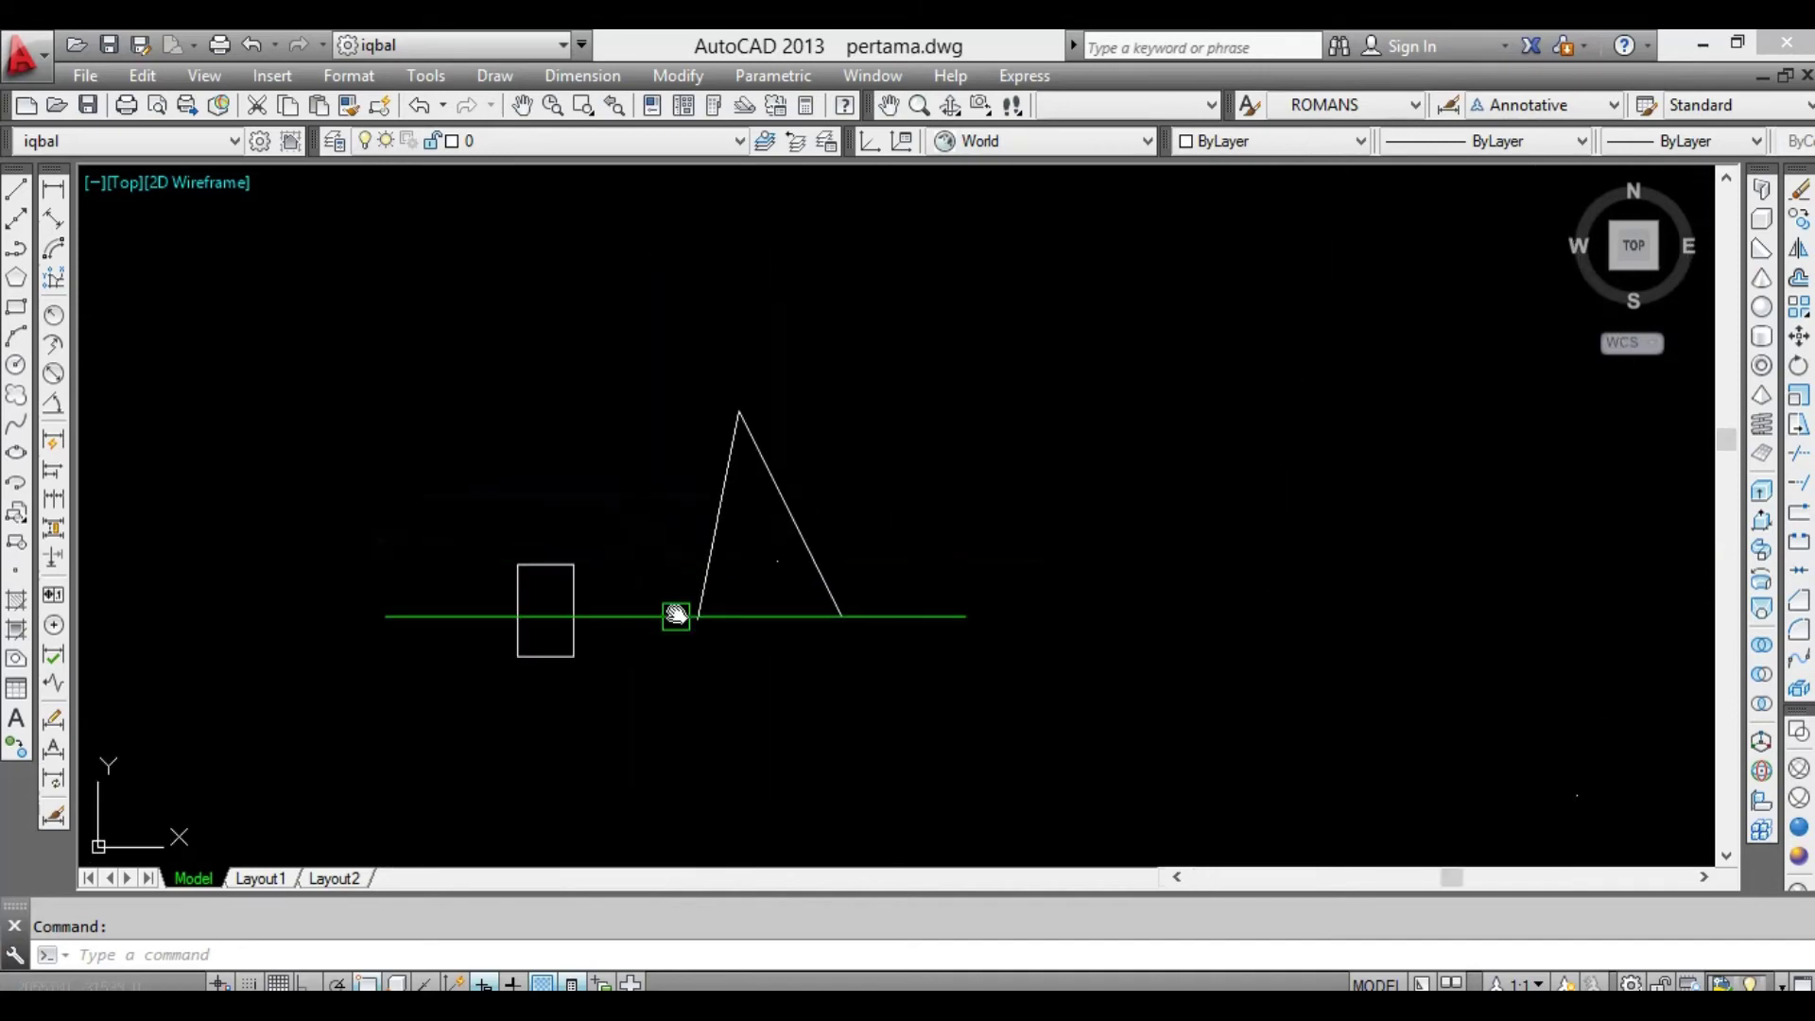